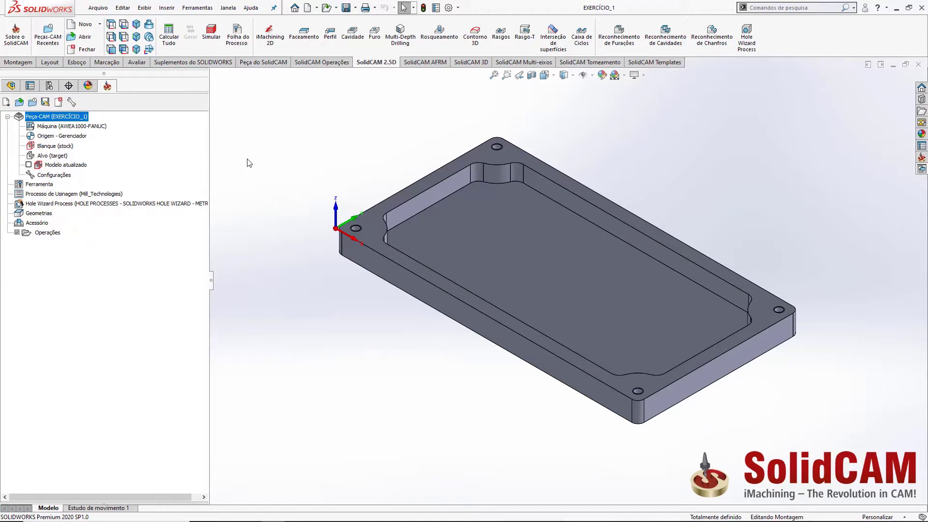
right_click(43, 236)
mouse_move(89, 248)
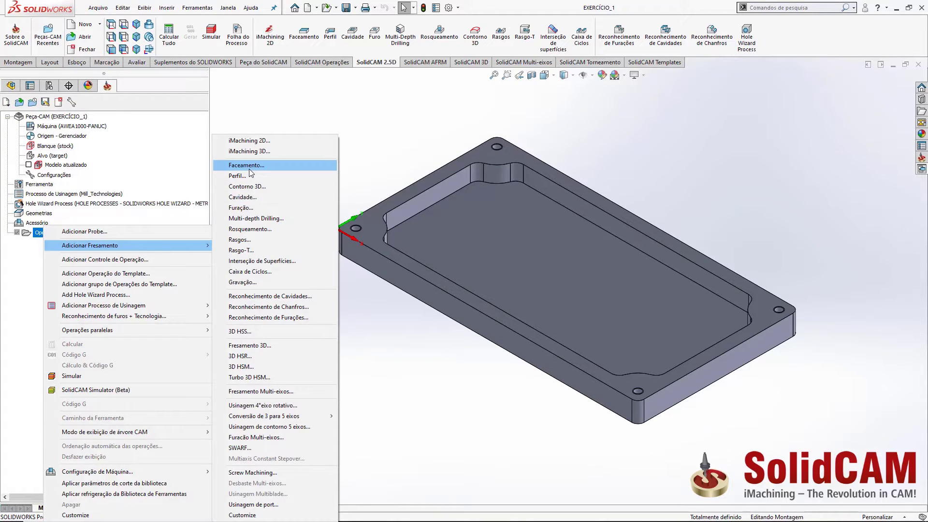
click(268, 126)
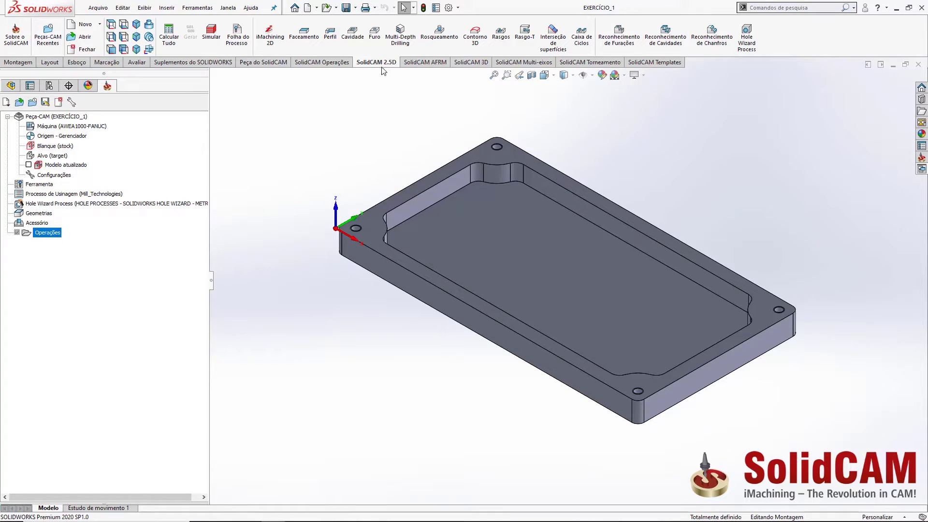
Add a 2.5D face milling (Faceamento) operation and name it Faceamento.
click(303, 35)
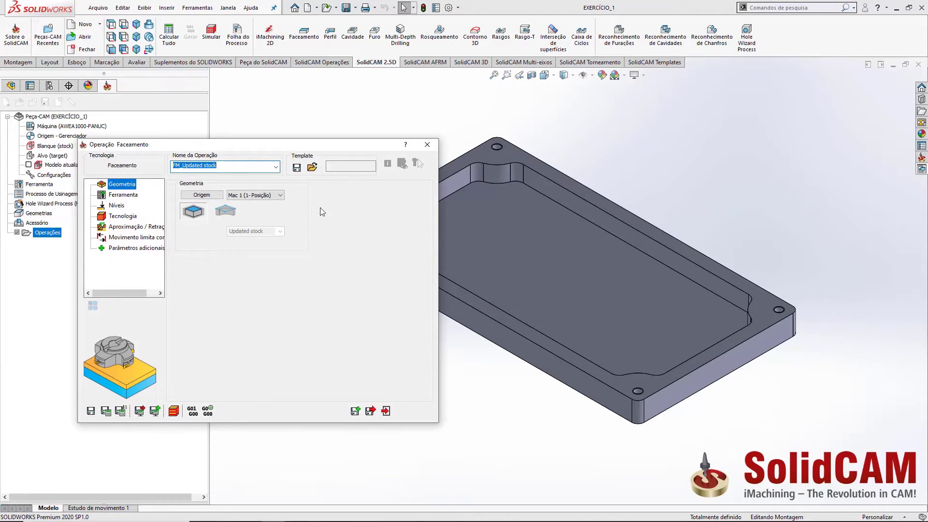
drag(262, 146, 268, 150)
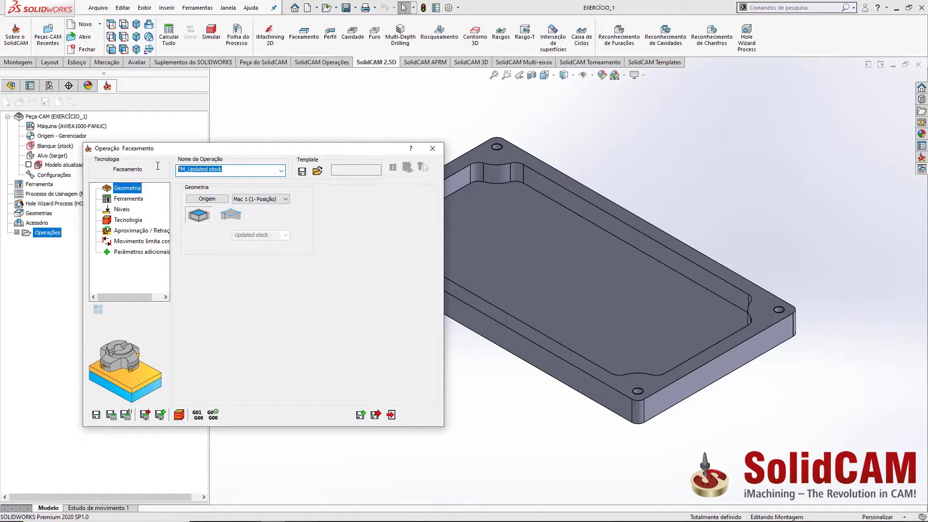
text(Faceamento)
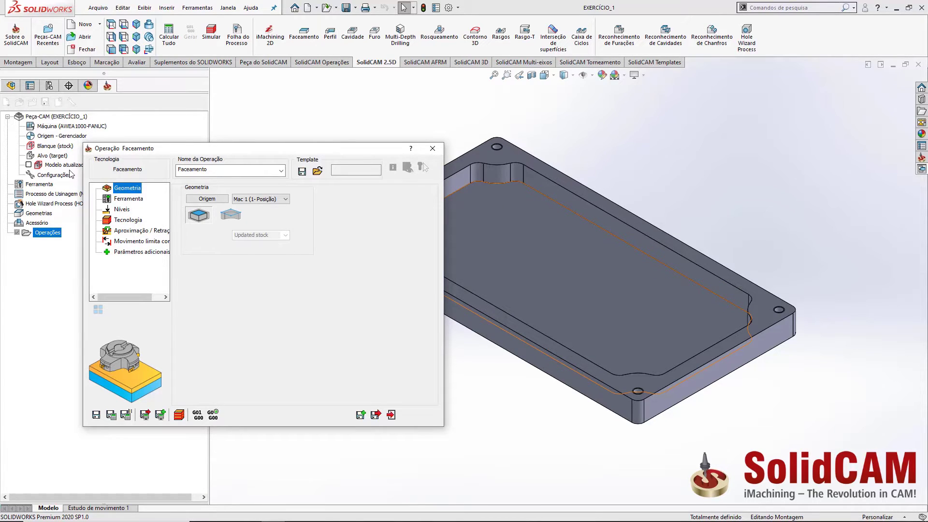
Switch the facing geometry from the updated stock to the facemill boundary and preview that contour on the plate.
click(231, 216)
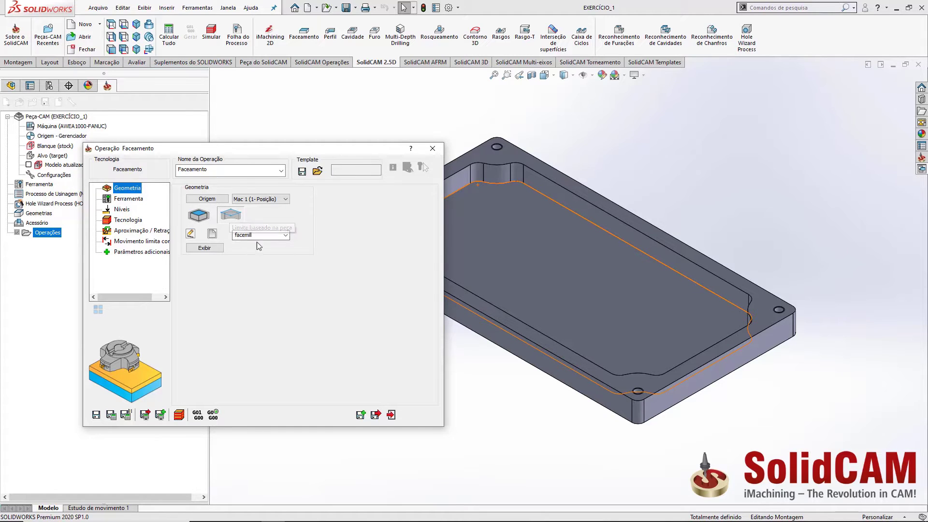
click(204, 248)
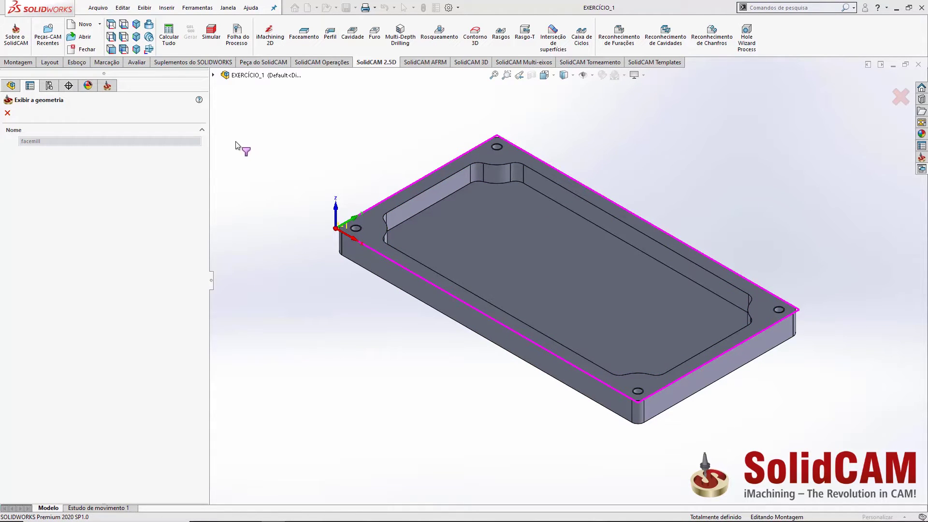
click(8, 115)
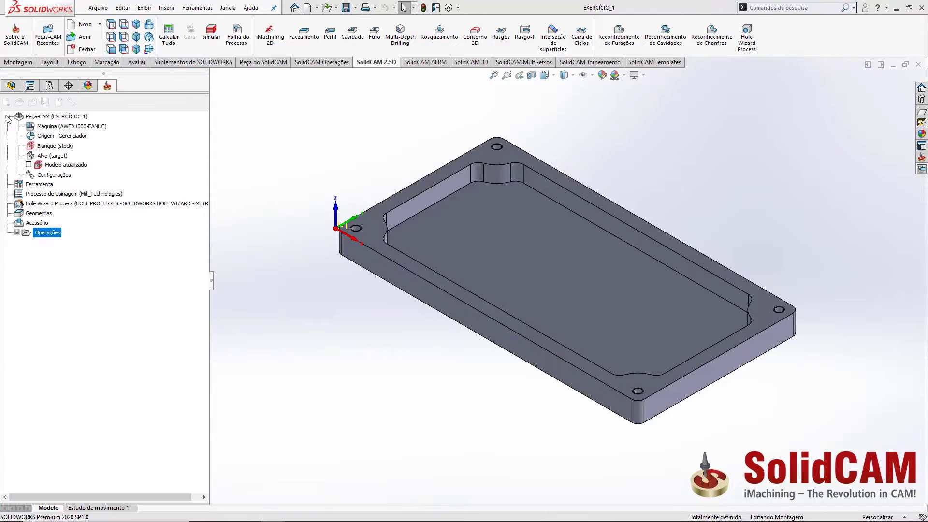
Create a new facing geometry of type Modelo with the Cerca option, based on the target model.
click(213, 234)
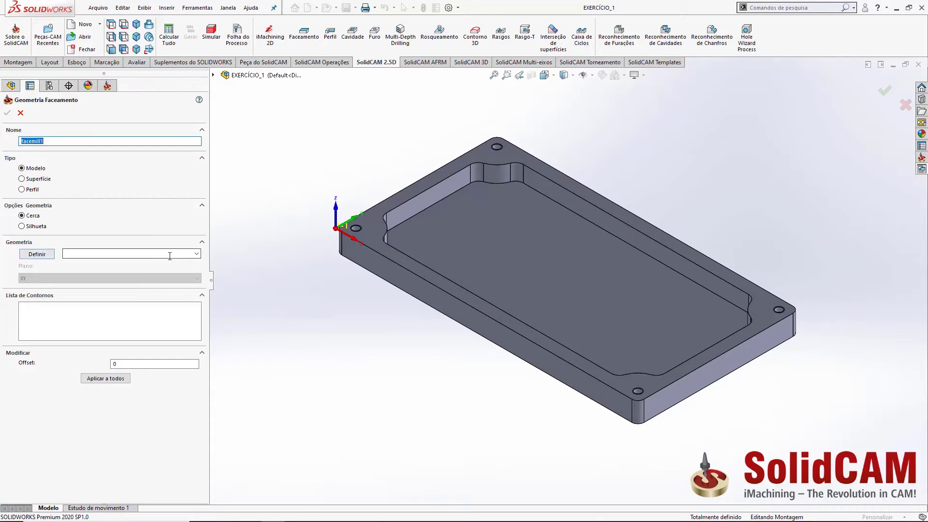
click(197, 255)
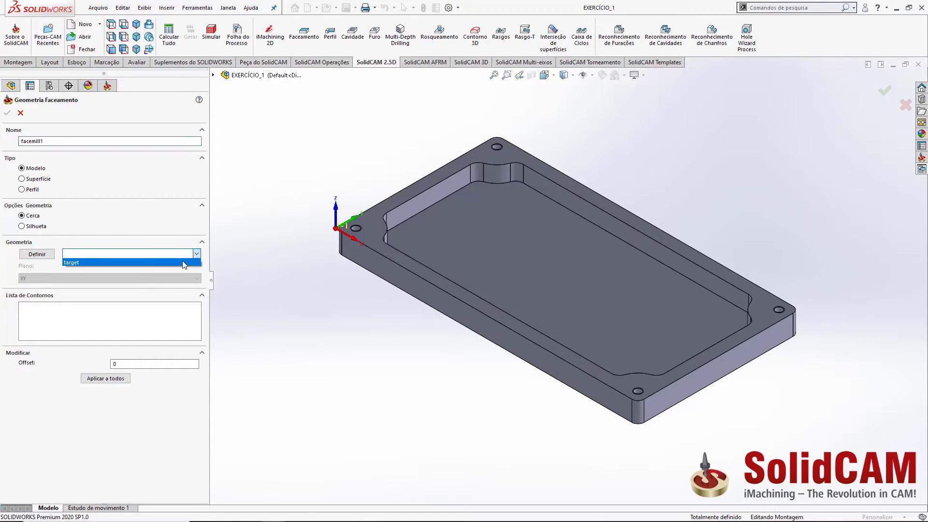
click(182, 262)
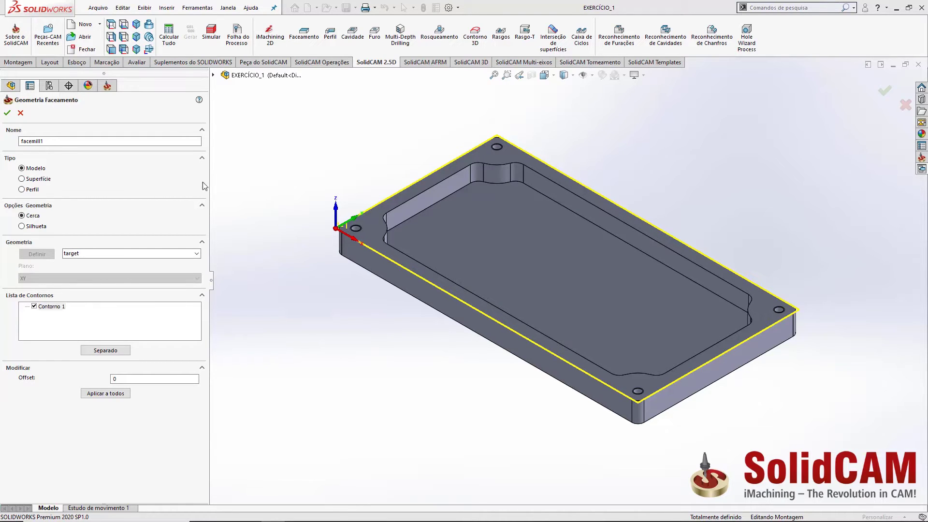
Define the facing geometry as type Superfície from the plate's top rim face, using the Silhueta option.
click(28, 180)
click(37, 255)
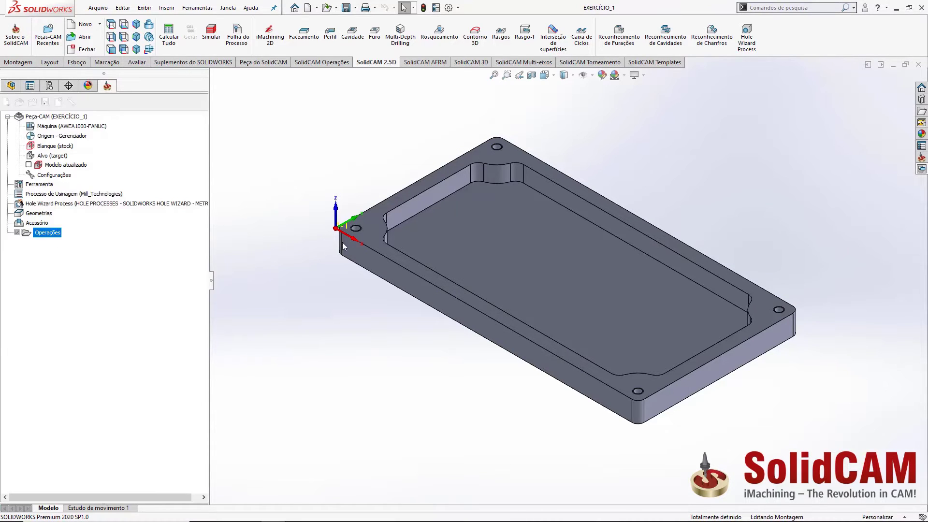
click(375, 227)
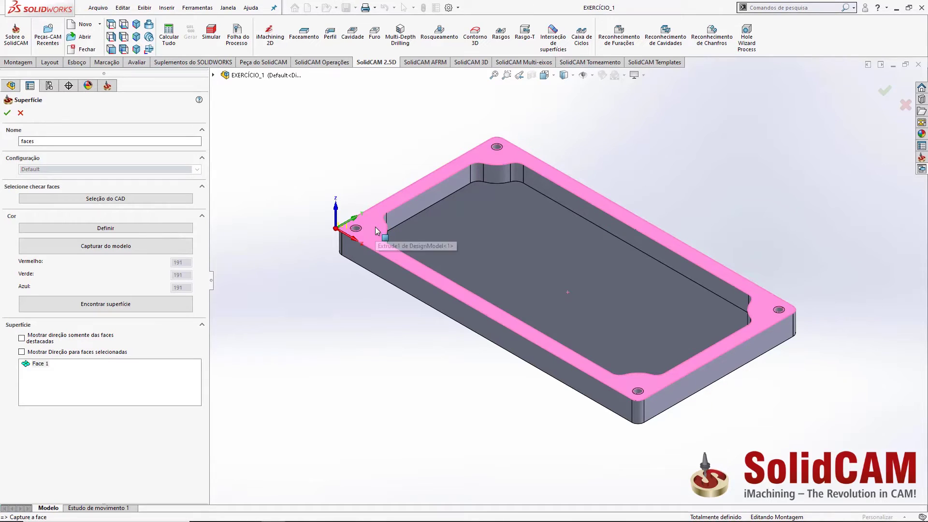
click(7, 114)
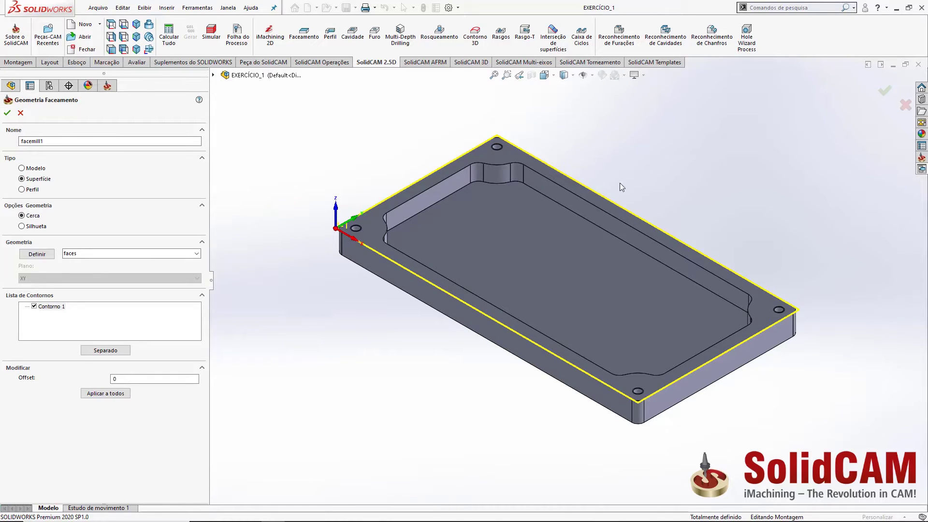
click(33, 226)
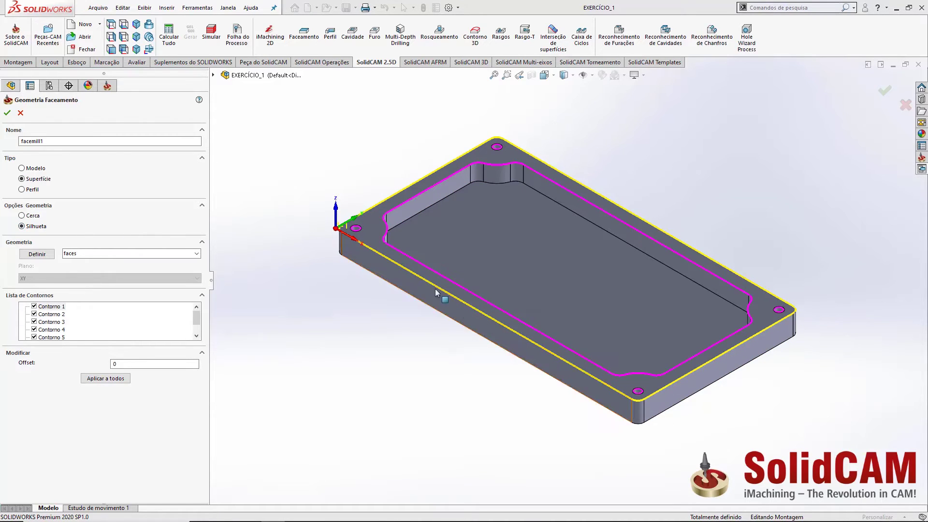
scroll(405, 236, down, 2)
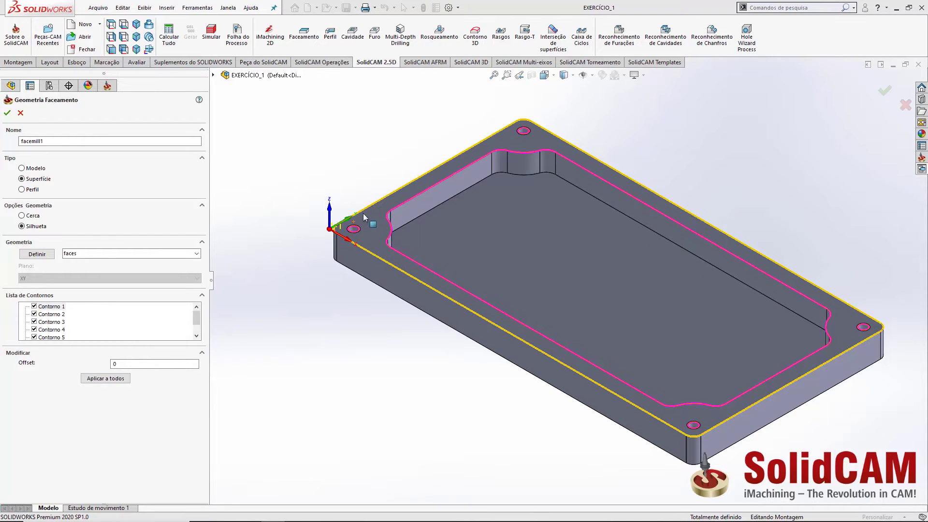
scroll(365, 213, down, 3)
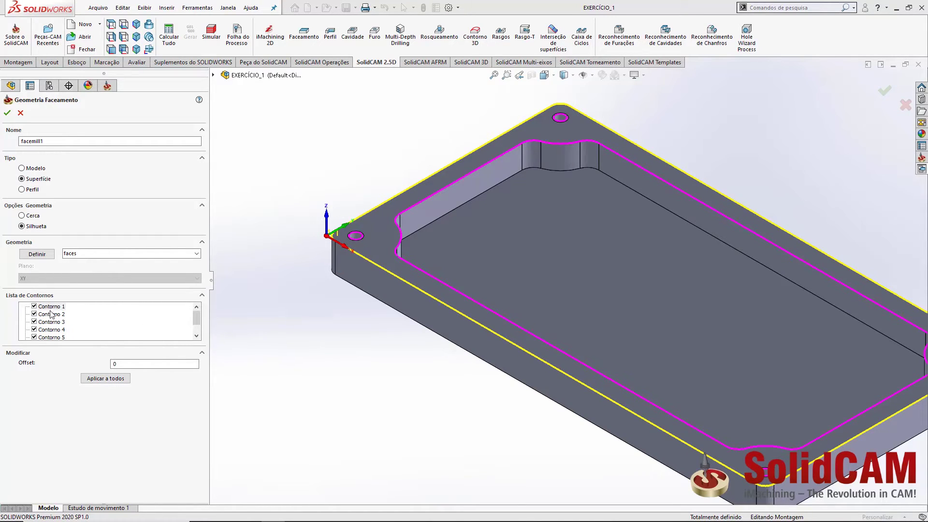
Define the facing geometry as type Perfil by chaining the plate's upper outer edge with the Z Constante option.
click(30, 190)
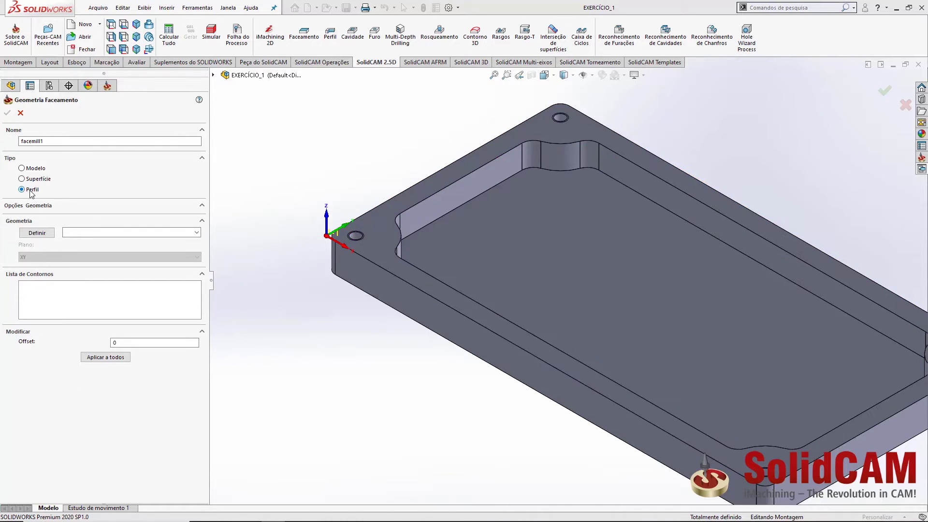
click(37, 232)
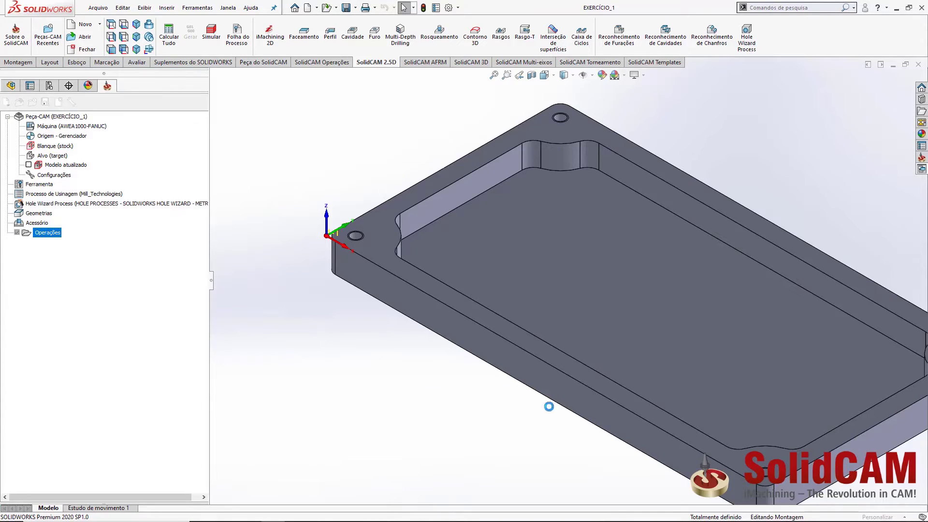
click(685, 442)
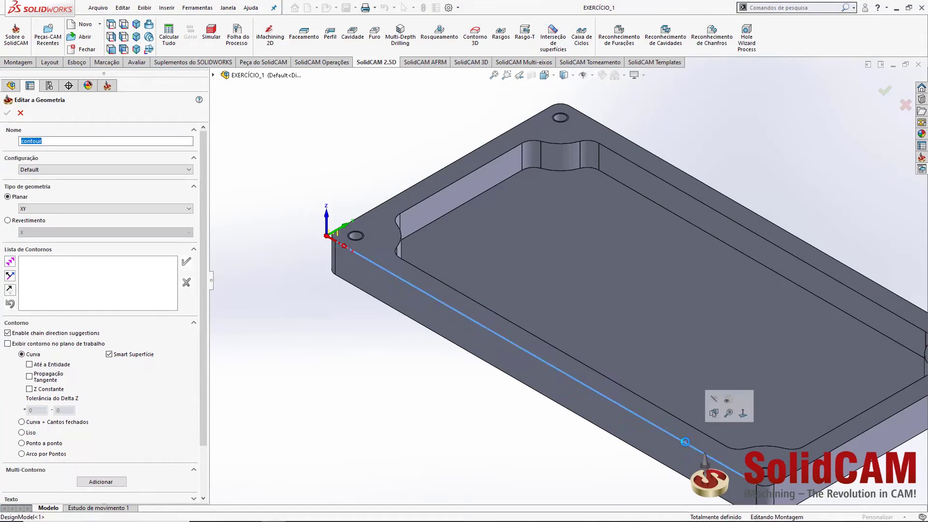
click(49, 391)
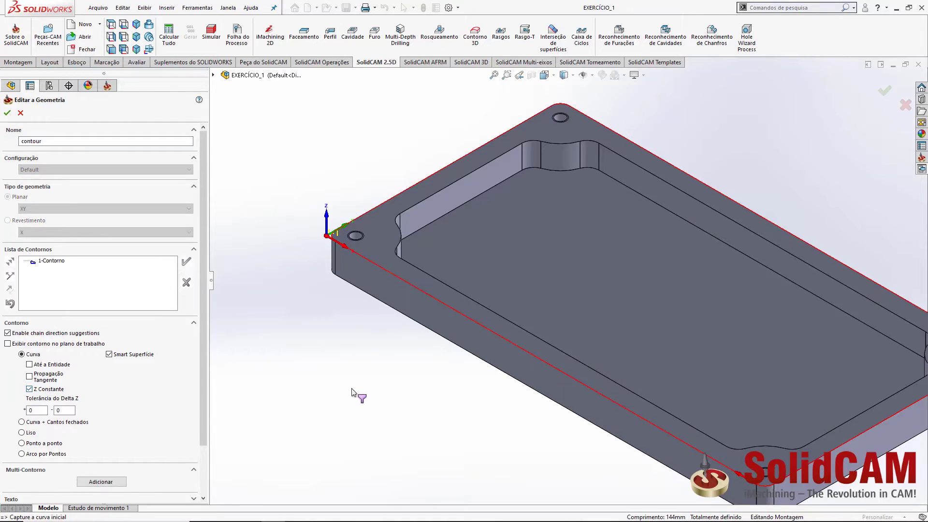
key(f)
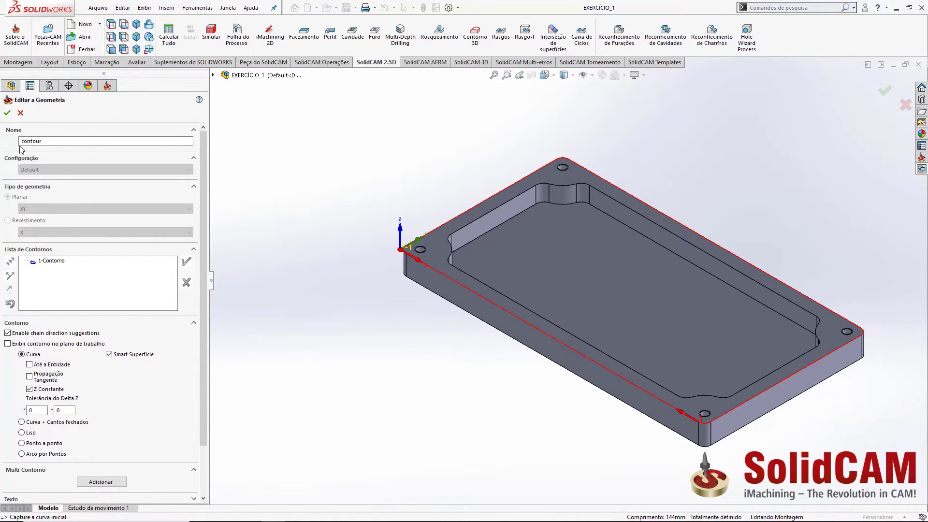
click(6, 114)
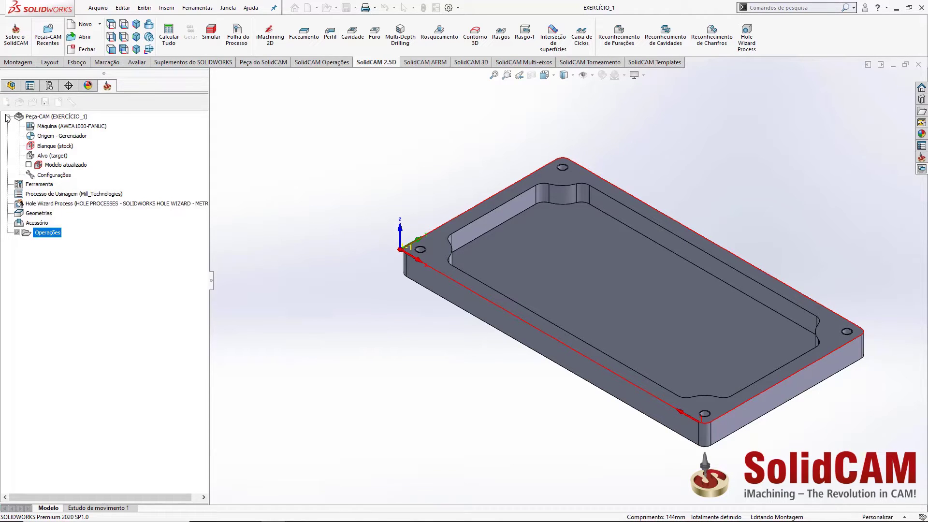
Set the profile contour's offset to 5, inspect it on the plate, and cancel the new facing geometry.
click(124, 336)
text(5)
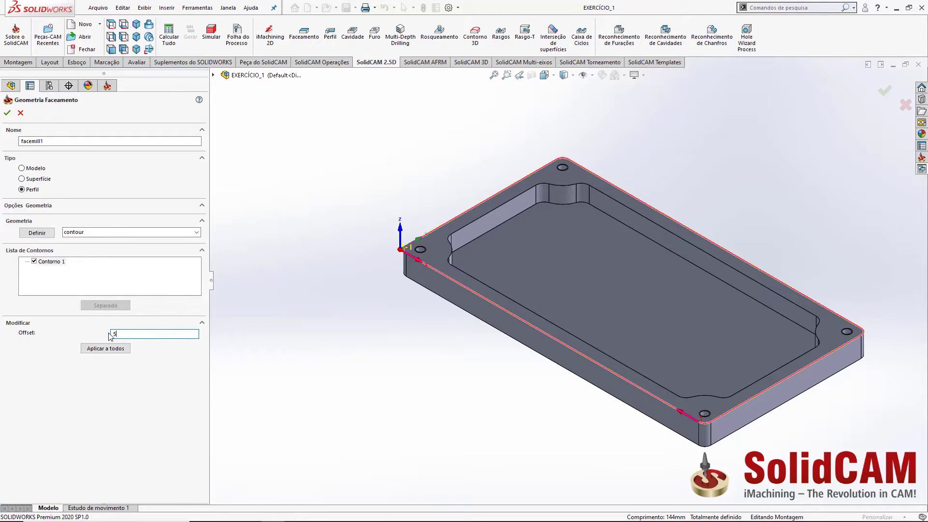
click(162, 377)
scroll(713, 378, up, 2)
scroll(710, 360, down, 2)
middle_drag(669, 293, 674, 269)
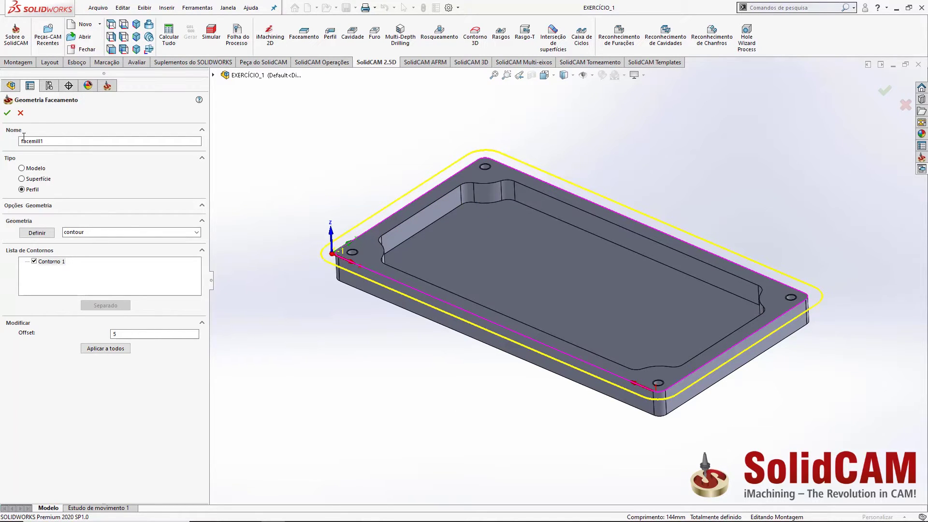
click(22, 114)
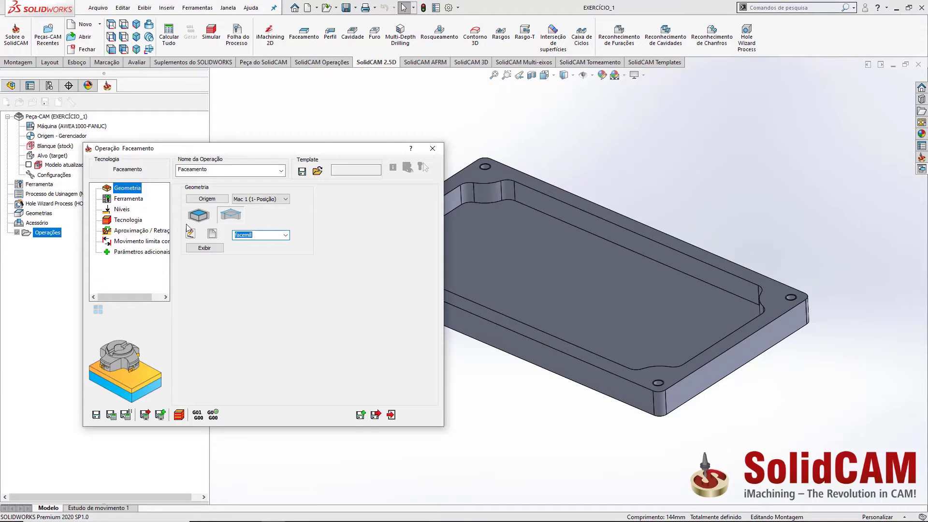
Return the facing geometry to the updated stock and name the operation Faceamento.
click(202, 216)
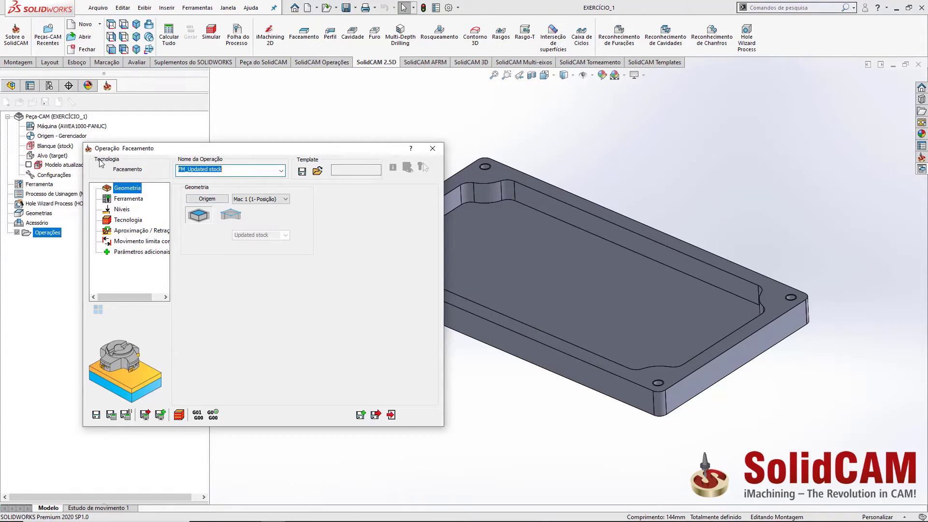
text(Faceamento)
Open the tool selection for the face milling operation.
click(129, 201)
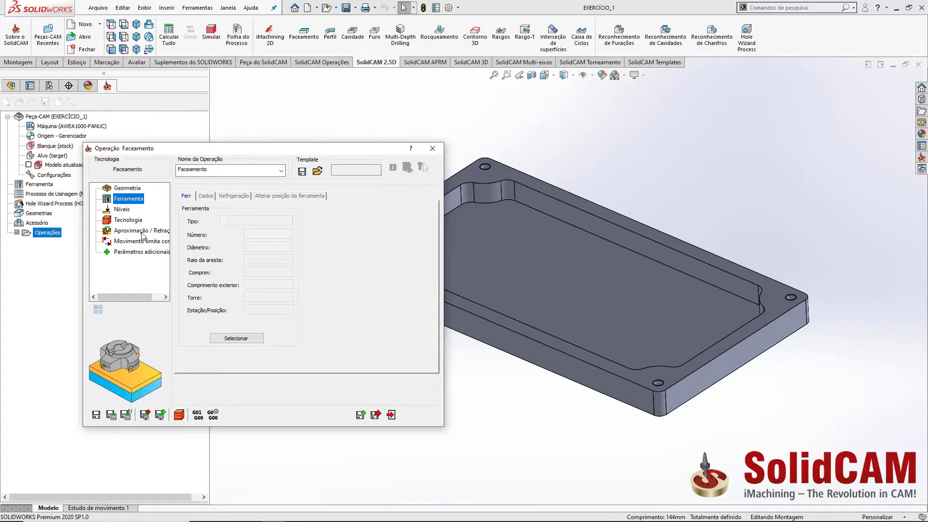
click(235, 338)
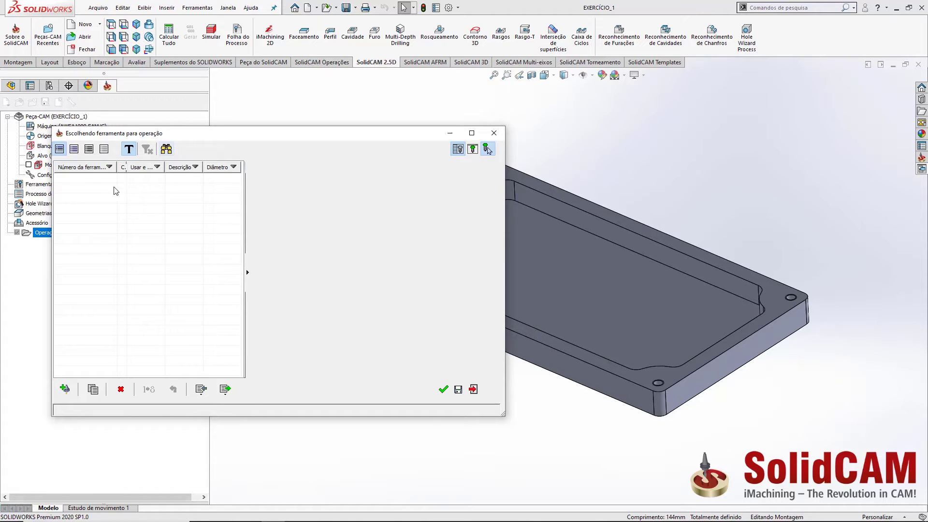
Try to limit the tool table's optional columns to Diâmetro, Descrição and Usar e definir o tipo de ferramenta.
right_click(100, 167)
mouse_move(121, 175)
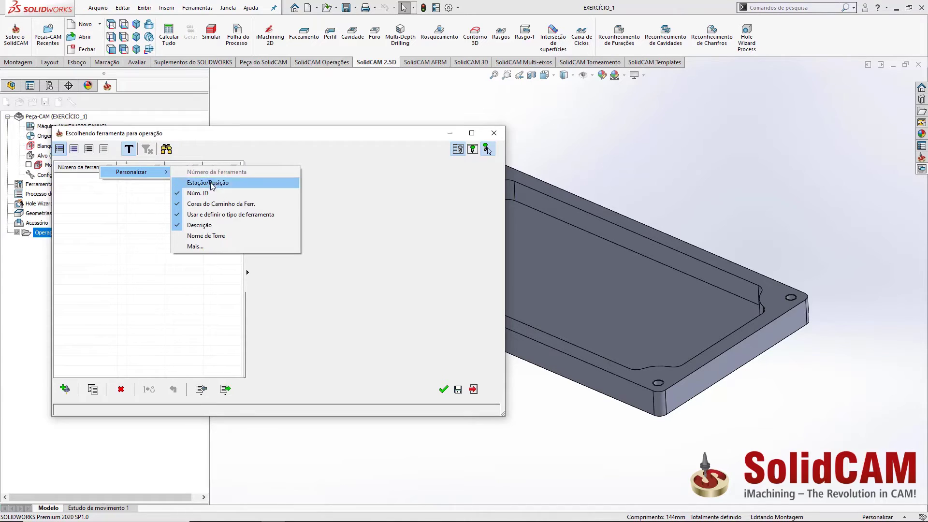
click(213, 245)
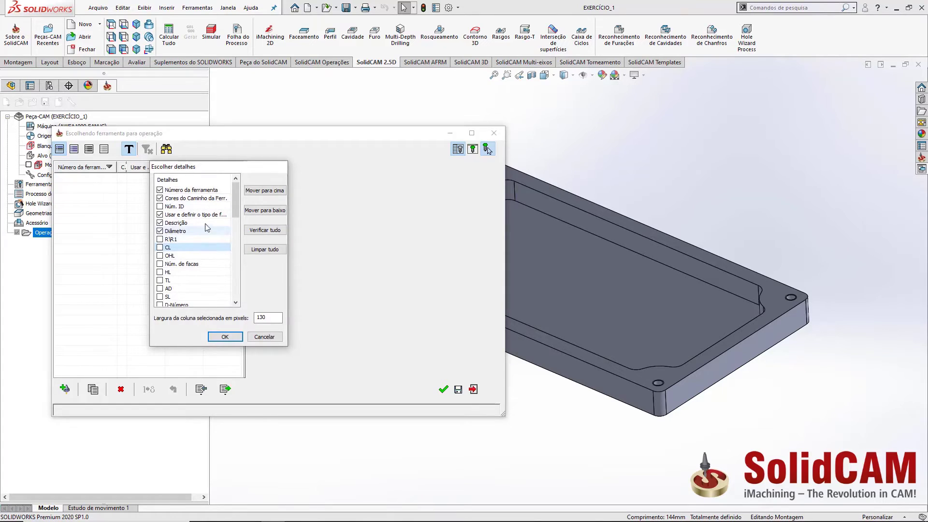
click(252, 250)
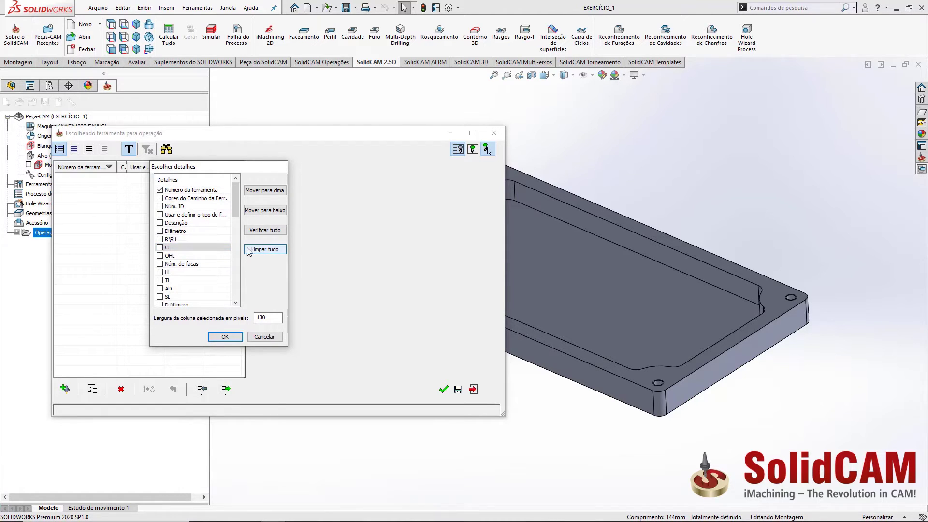
click(159, 232)
click(159, 223)
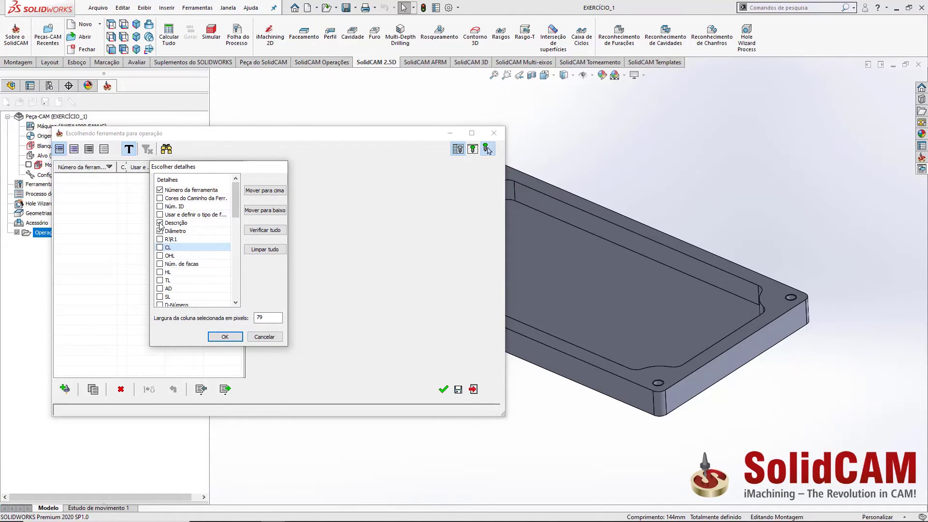
click(160, 215)
click(136, 186)
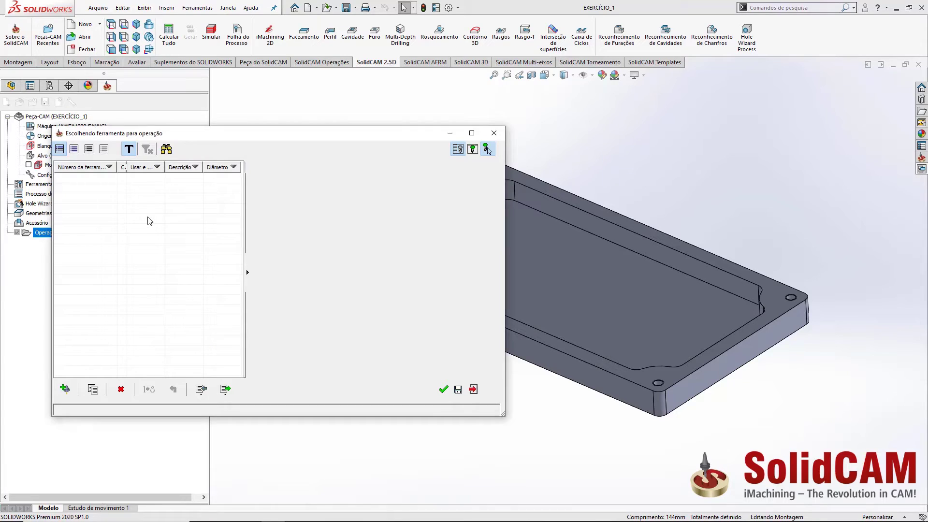
Add a Fresa de Facear tool described as "Fresa de Facear D100mm" and set its diameter to 100 mm.
click(65, 389)
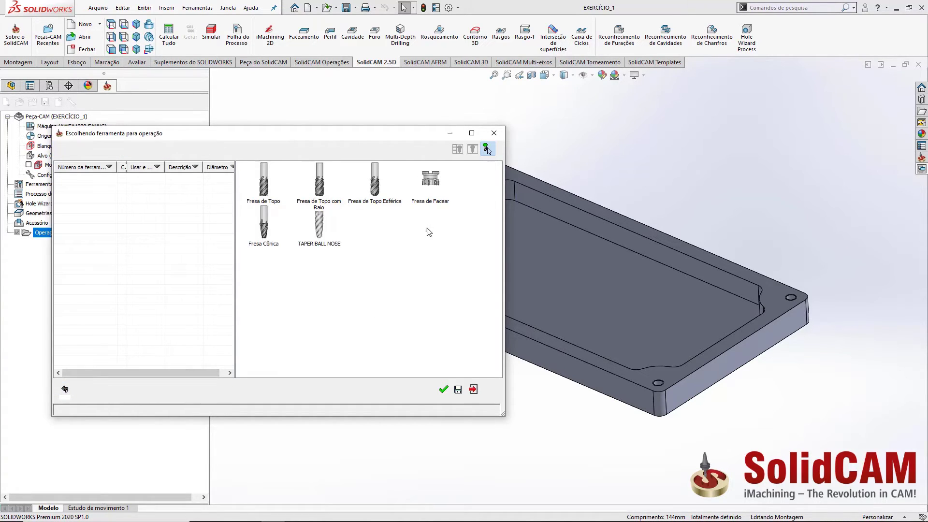
double_click(430, 181)
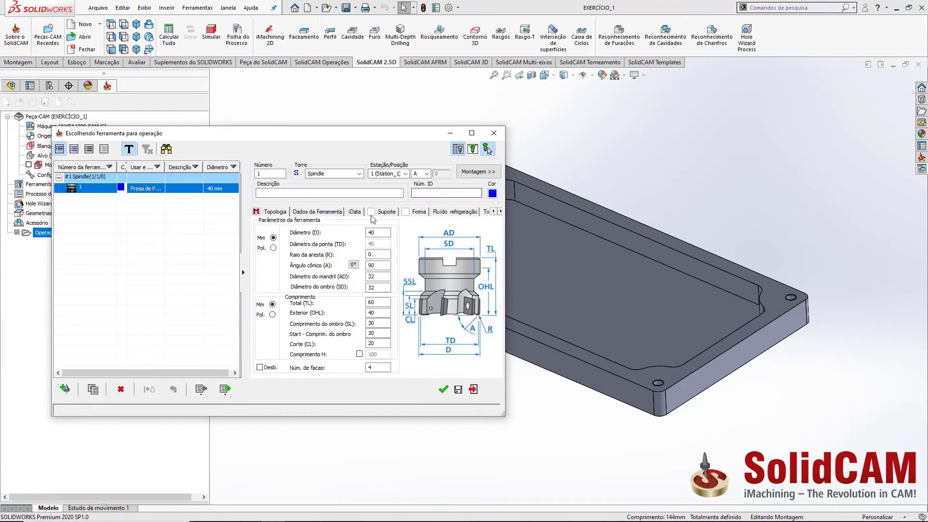
click(259, 173)
double_click(259, 173)
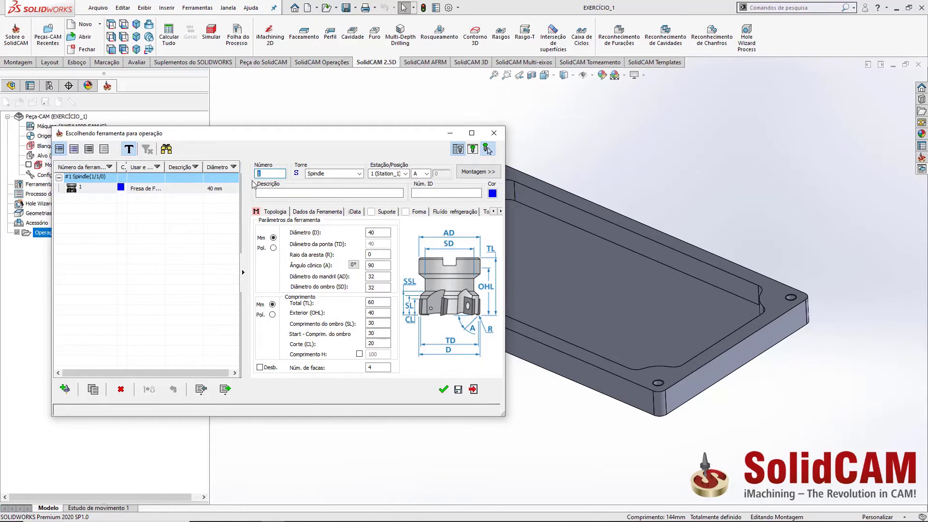
click(270, 193)
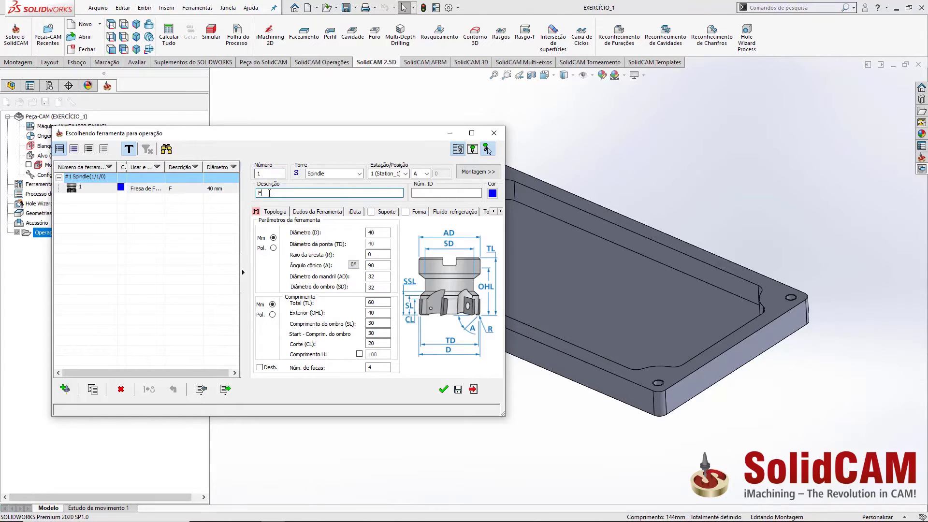
text(Fresa de Facear D100mm)
click(366, 233)
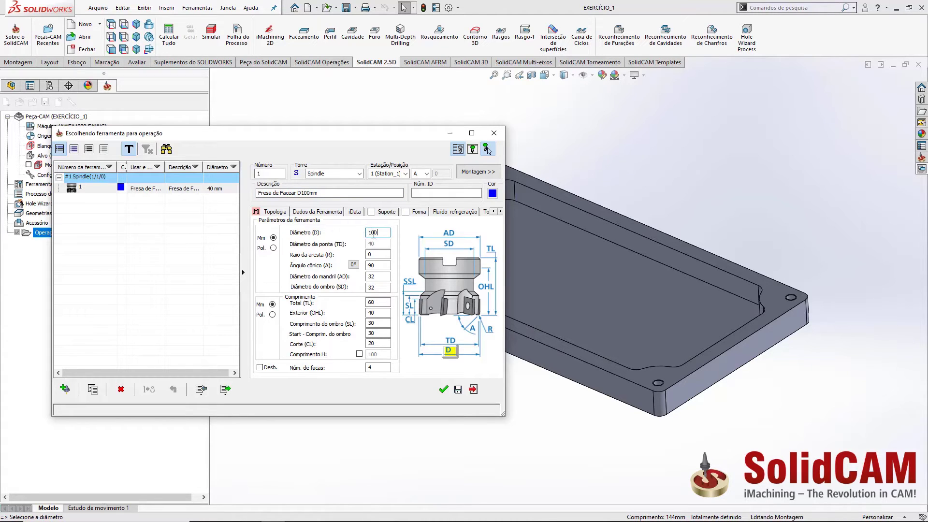
click(378, 251)
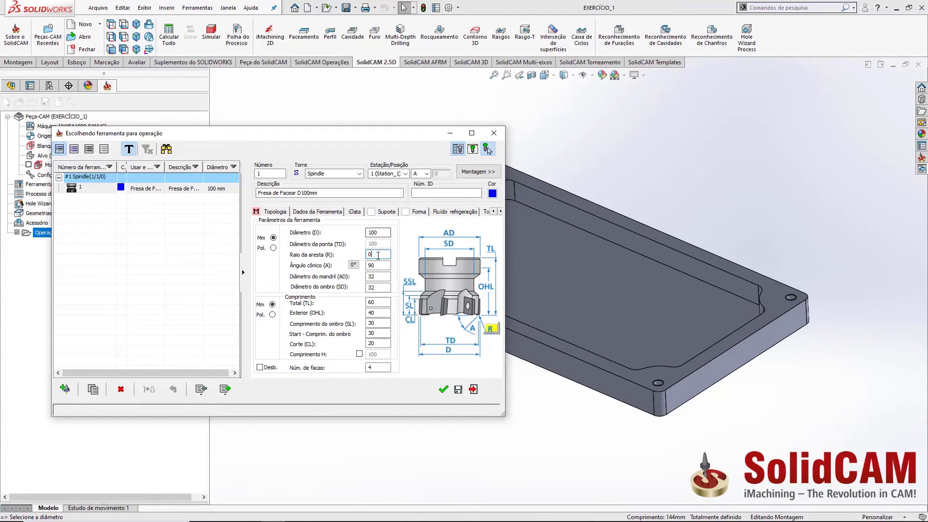
Examine the face mill's angle, arbor, shoulder, length and tooth-count parameters against the dimension diagram.
key(Tab)
key(Tab)
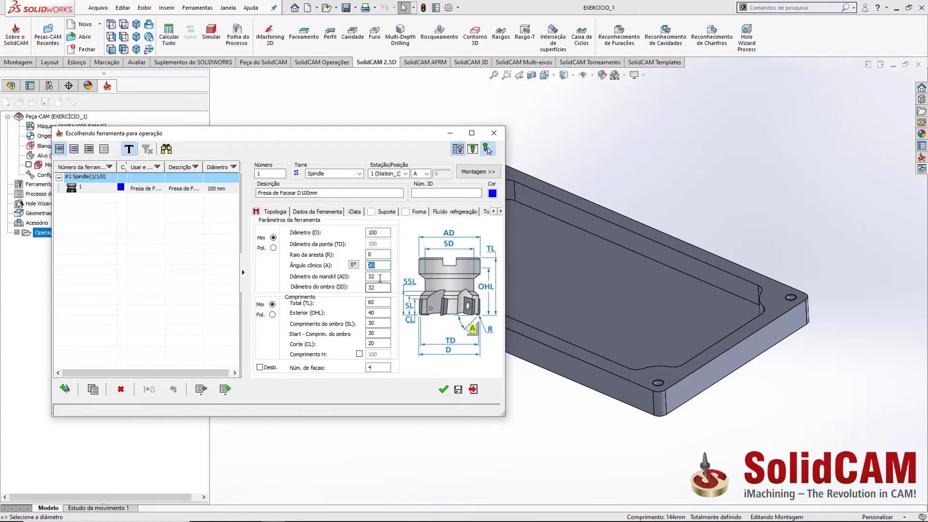
key(Tab)
key(Tab)
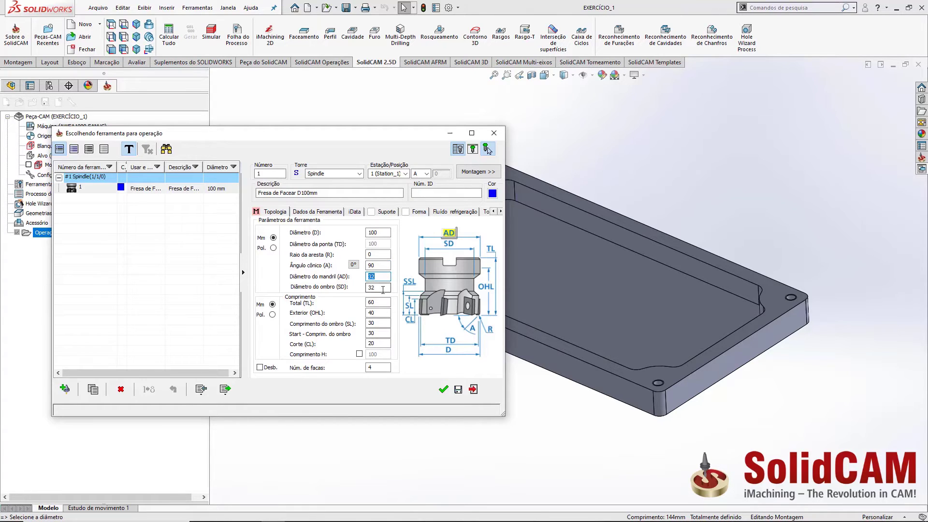
key(Tab)
key(Tab)
key(Tab)
key(Tab)
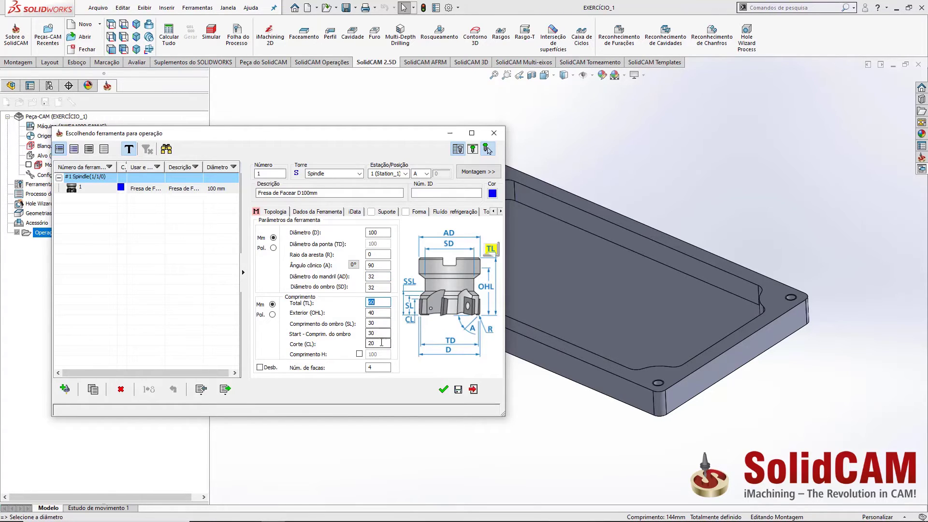
click(377, 367)
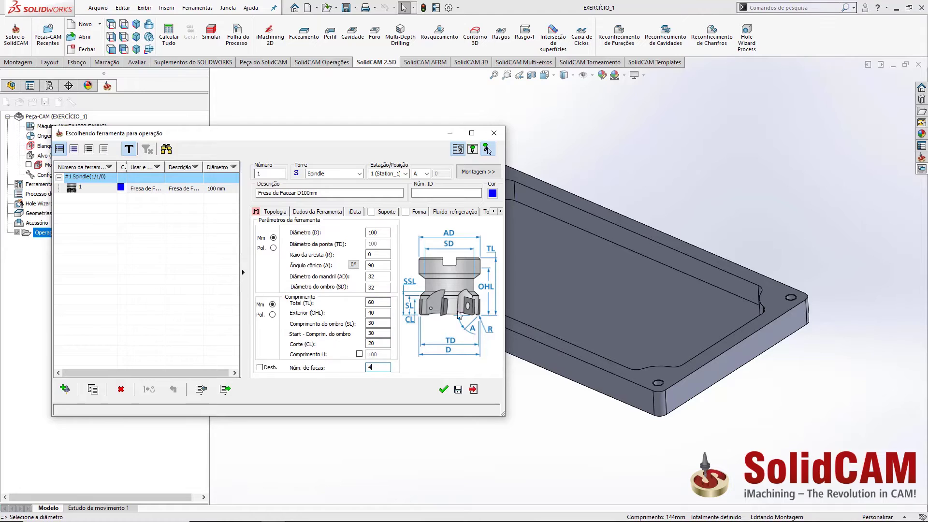
click(384, 233)
click(490, 328)
click(486, 291)
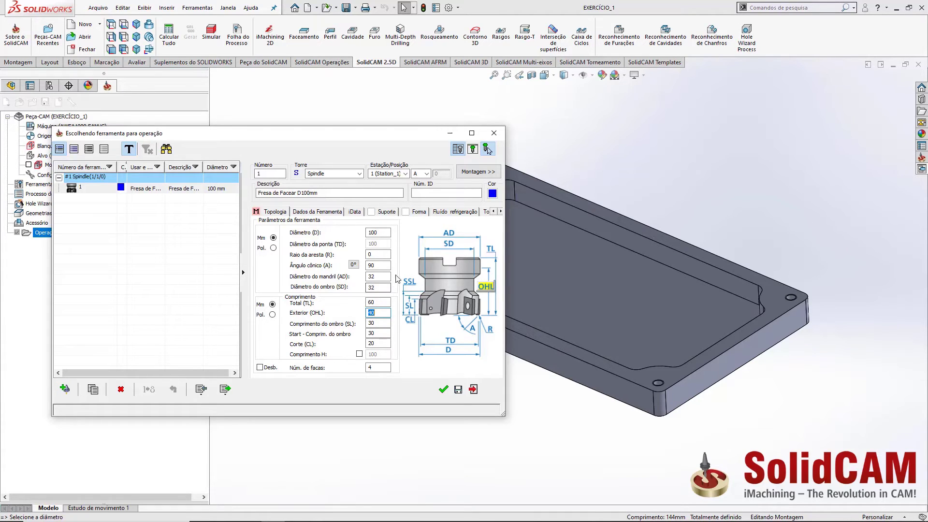
Preview the face mill beside the plate in the model and in a separate figure window.
click(487, 149)
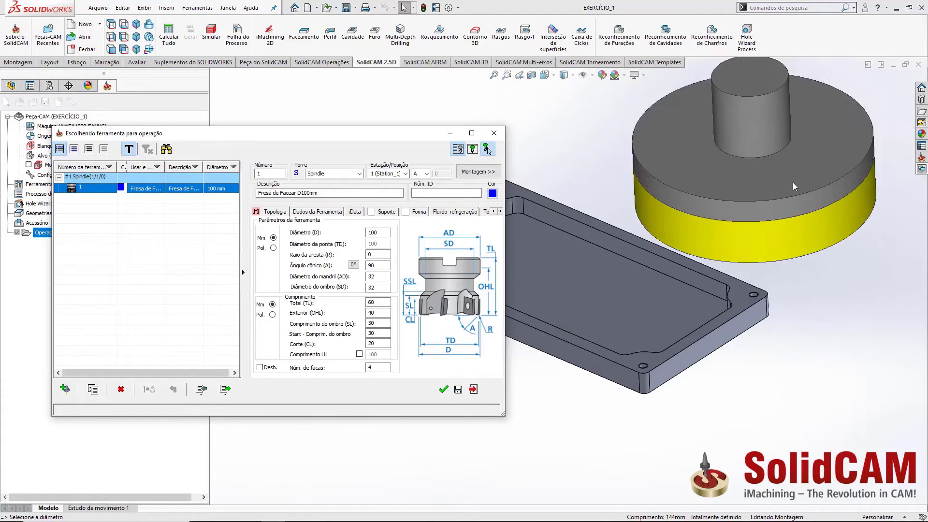
click(476, 150)
drag(134, 127, 253, 209)
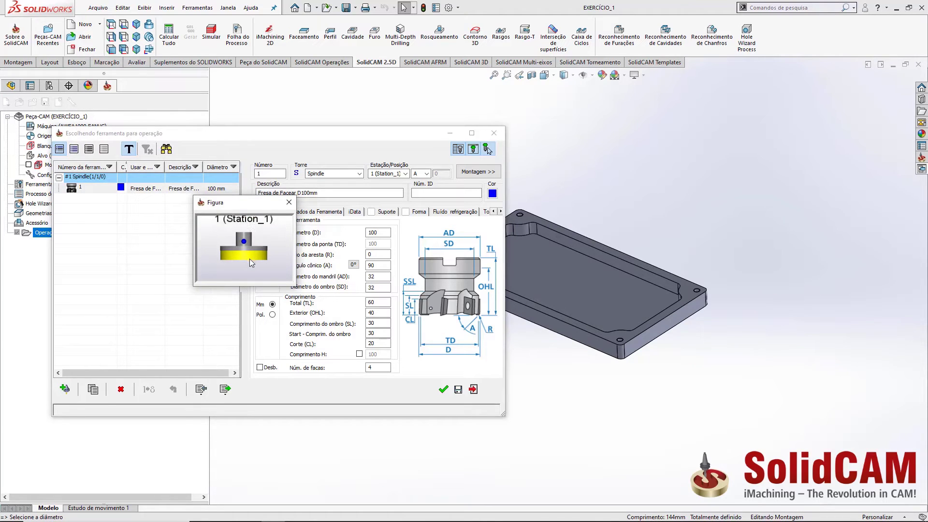
Try a face mill diameter of 40 mm in the figure preview and return it to 100 mm.
click(352, 232)
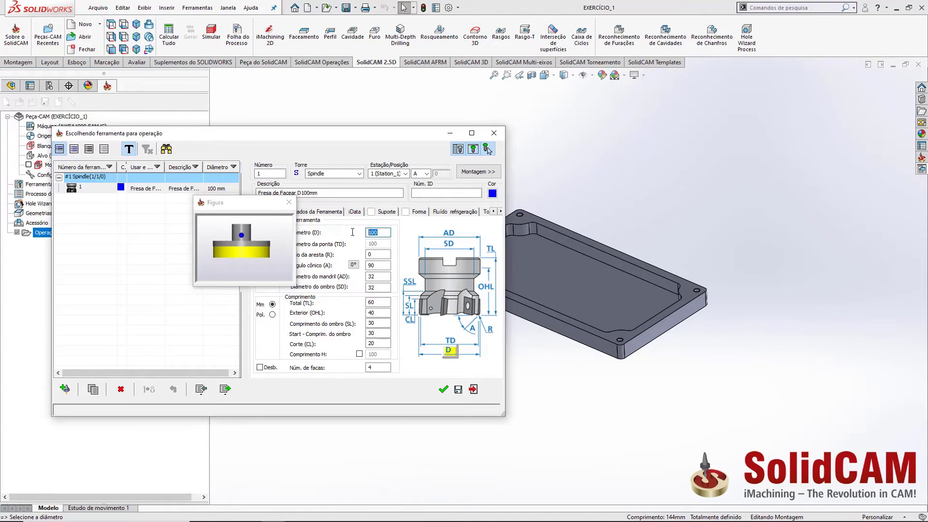
text(40)
click(379, 265)
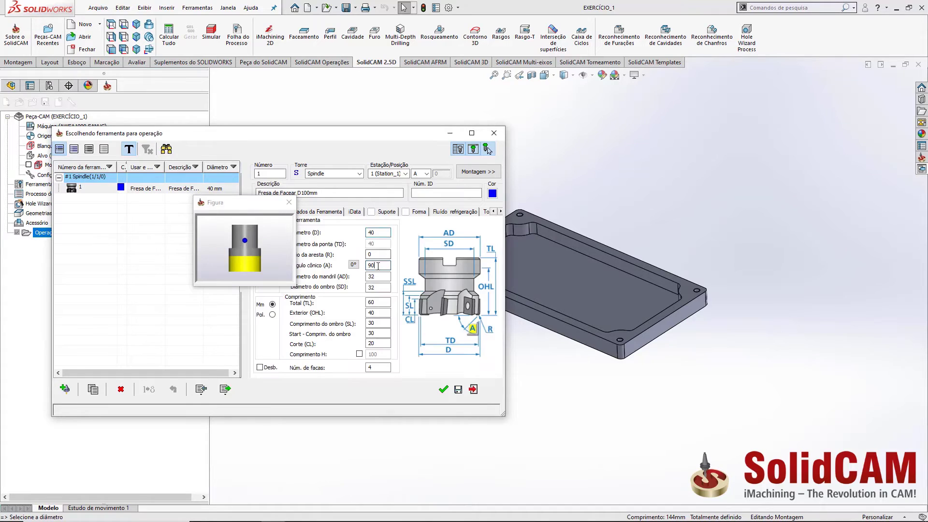
click(368, 232)
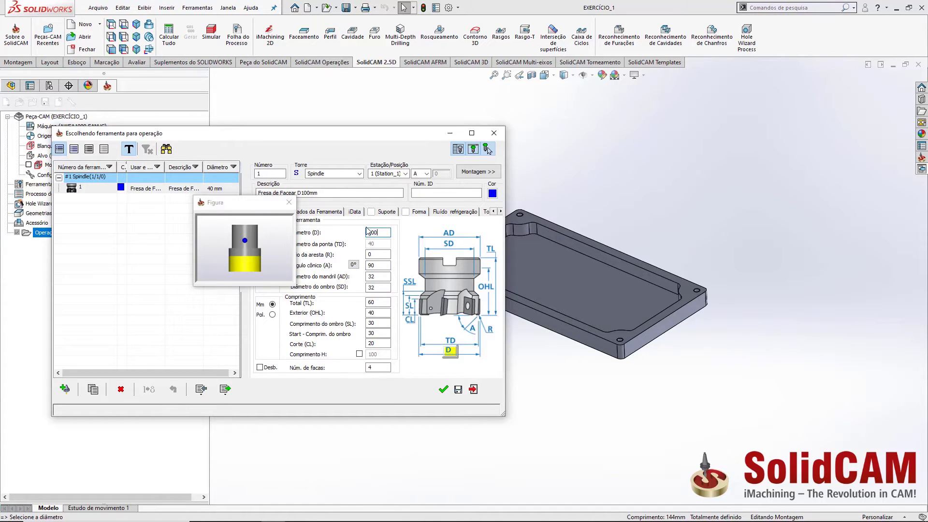
click(380, 253)
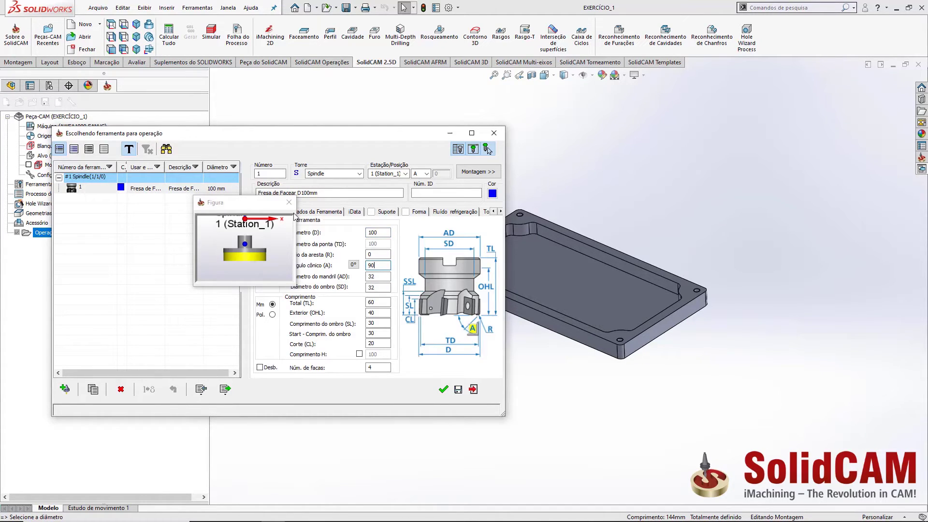
click(456, 148)
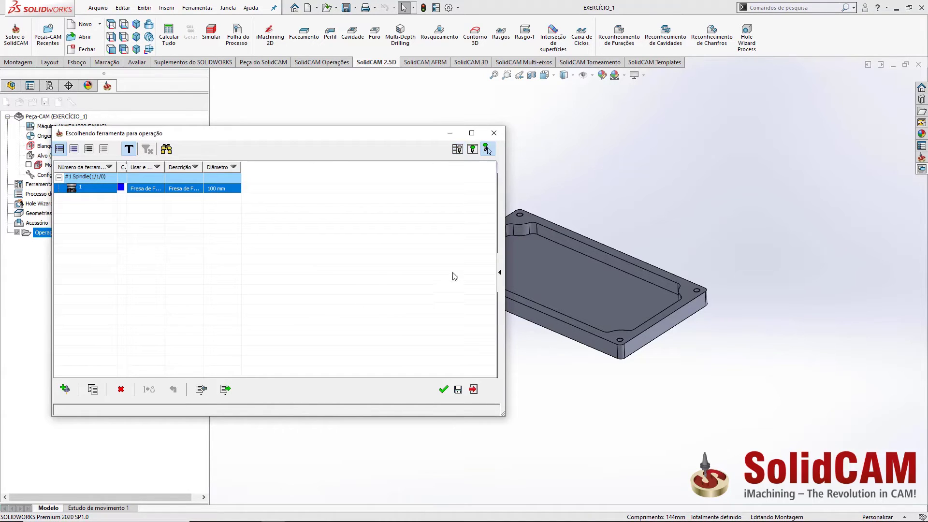
click(457, 149)
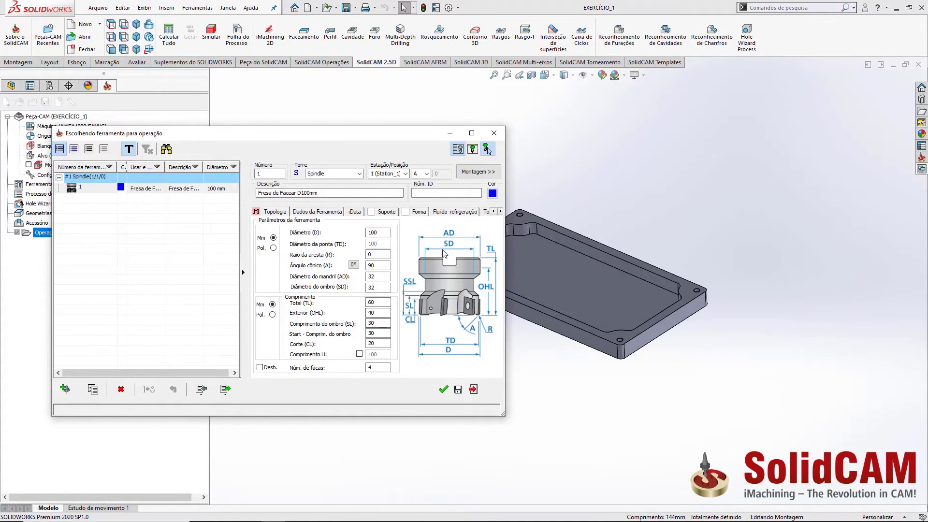
Work out the roughing rotation as a cutting speed in m/min, set it to 800 rpm, and disable the separate finishing rotation.
click(312, 214)
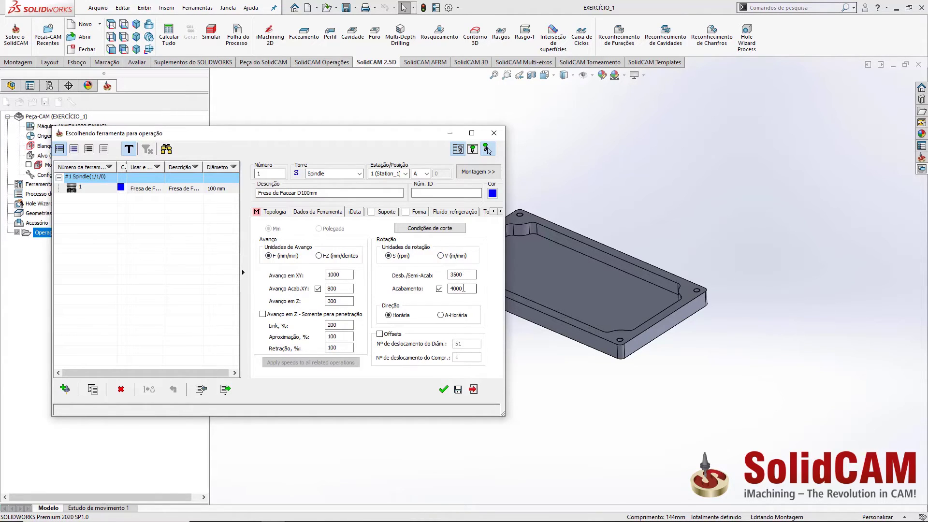
click(441, 256)
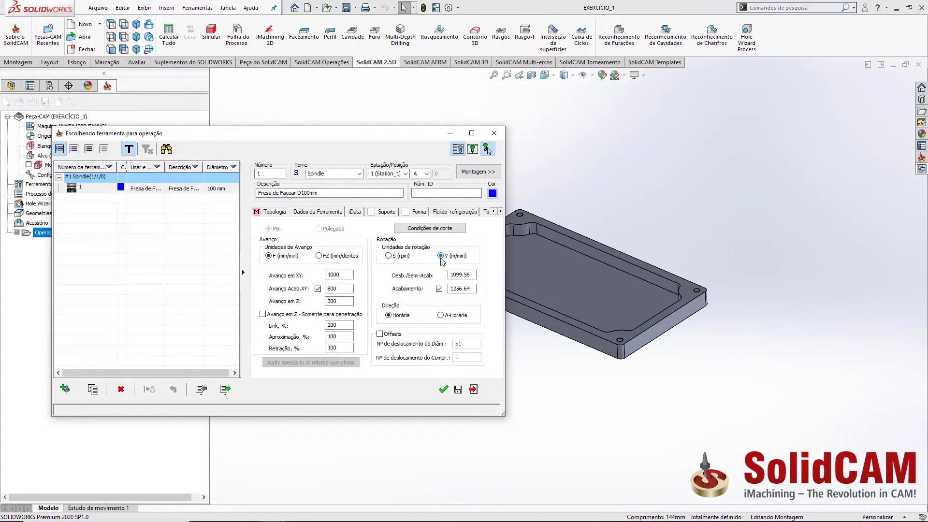
double_click(465, 274)
text(2)
double_click(450, 272)
click(389, 256)
drag(476, 275, 446, 274)
text(8)
click(439, 288)
Define the XY feed per tooth, return to mm/min units, and set the finishing XY feed to 640 mm/min.
click(318, 255)
drag(345, 274, 330, 269)
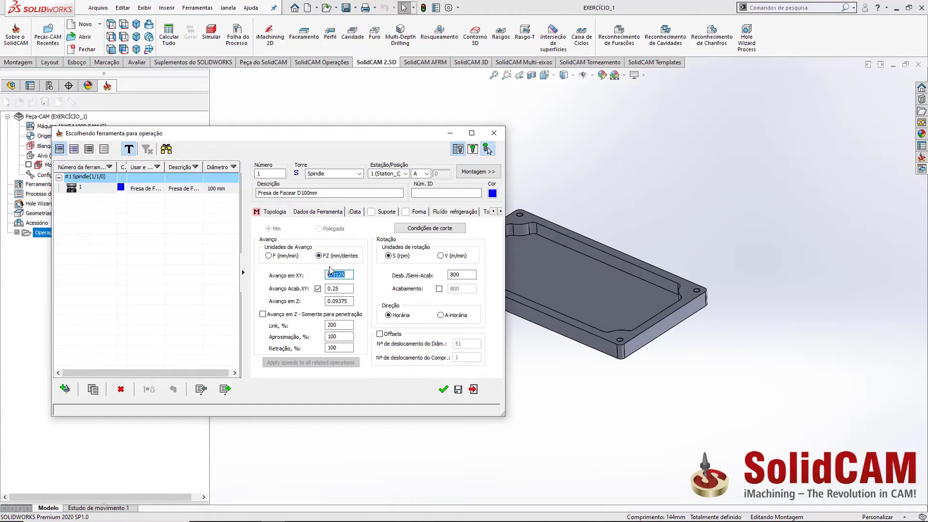
text(0)
click(290, 256)
double_click(346, 288)
text(6)
click(318, 289)
Examine the global cutting conditions library without importing anything, and review the tool's iData settings.
click(426, 229)
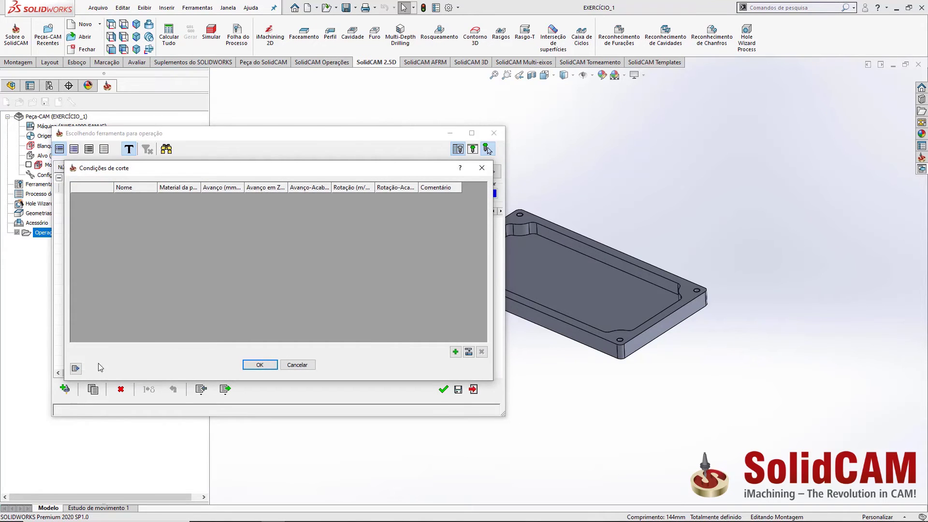
click(76, 369)
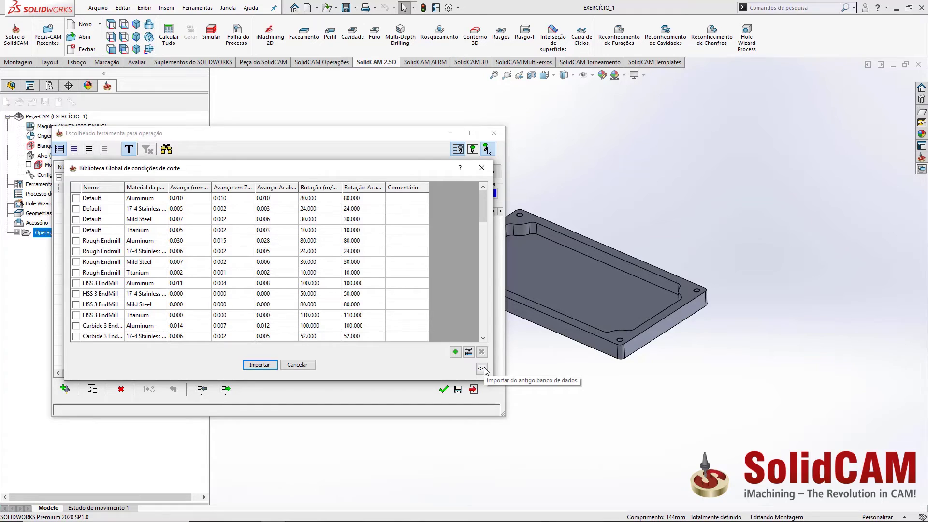
click(482, 169)
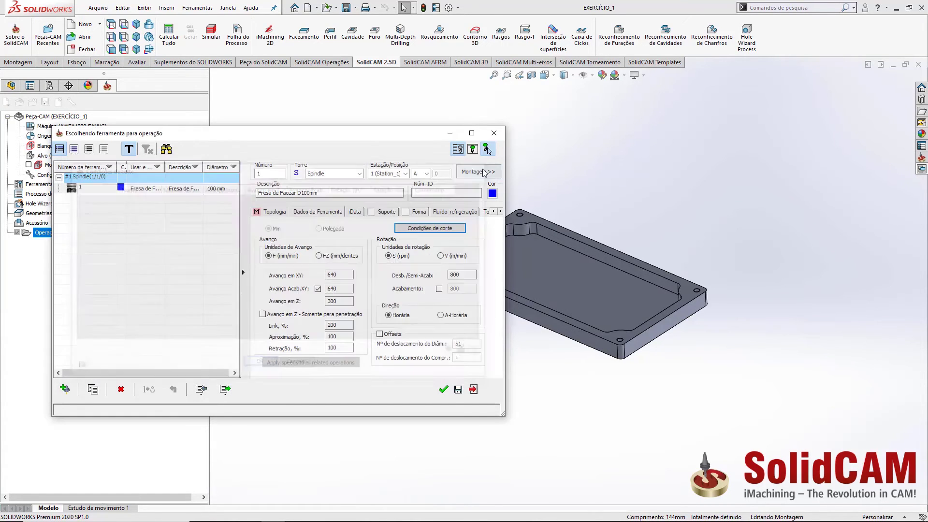
click(357, 215)
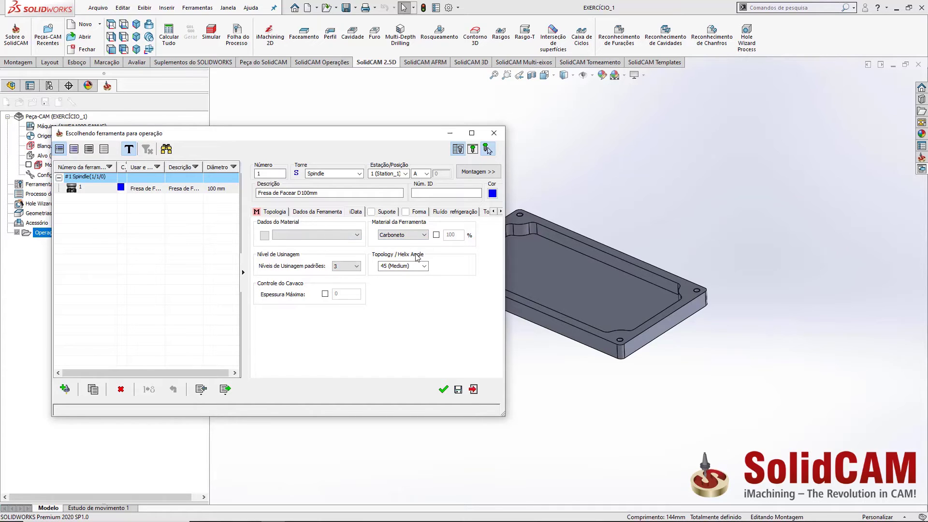
Assign the BT40 ER 32x60 holder from the global BT40 library to the face mill.
click(384, 211)
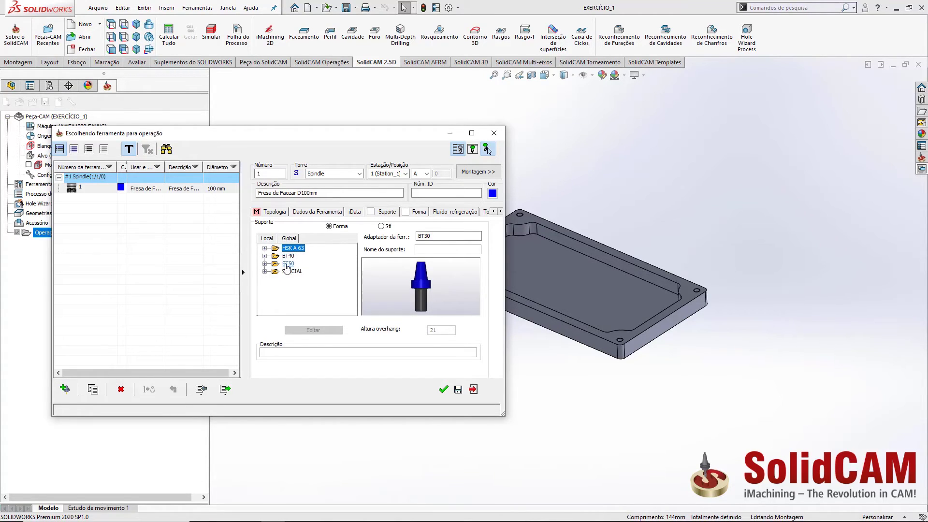
click(265, 256)
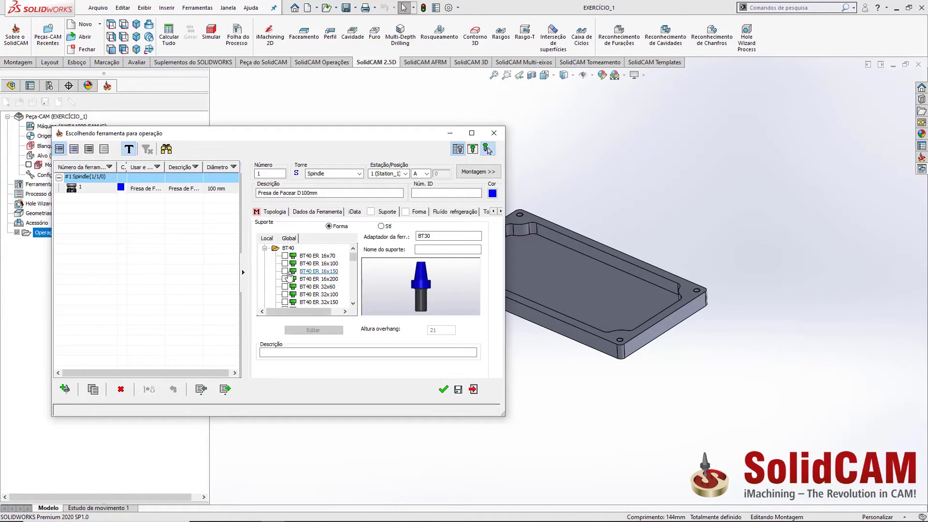
click(284, 288)
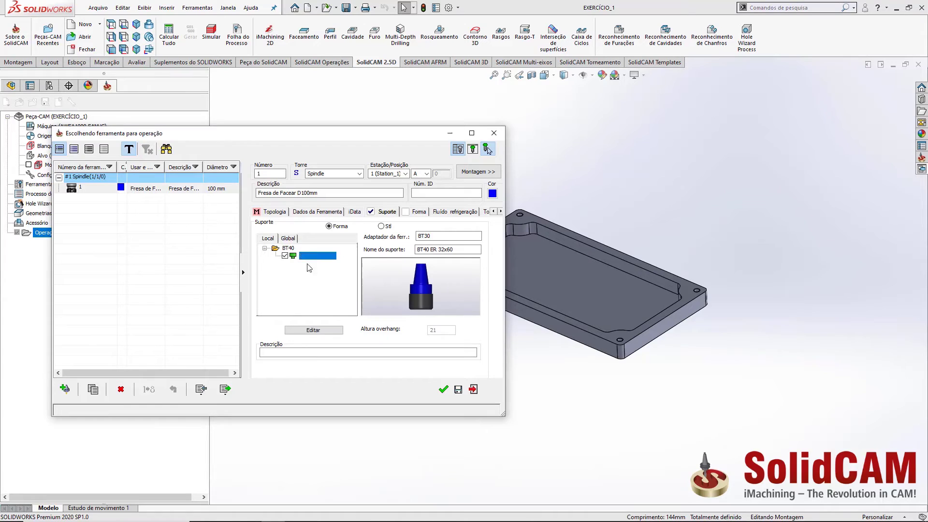
Examine the BT40 ER 32x60 holder's cone and cylinder dimensions and the options for adding profiles above or below.
click(316, 331)
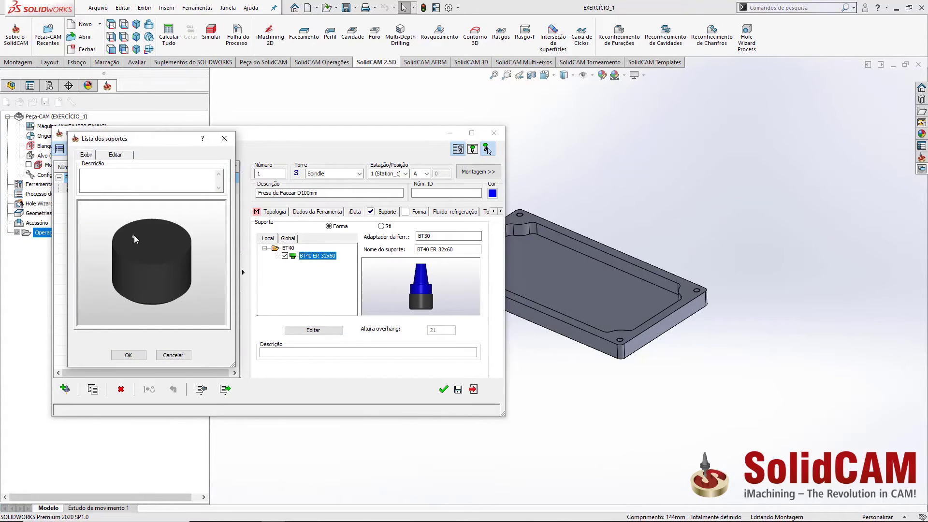
click(116, 155)
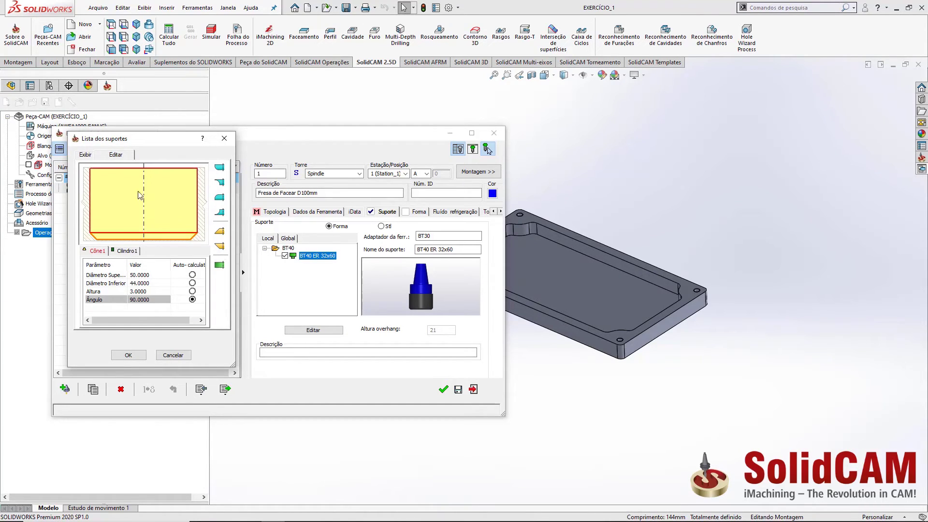
click(165, 202)
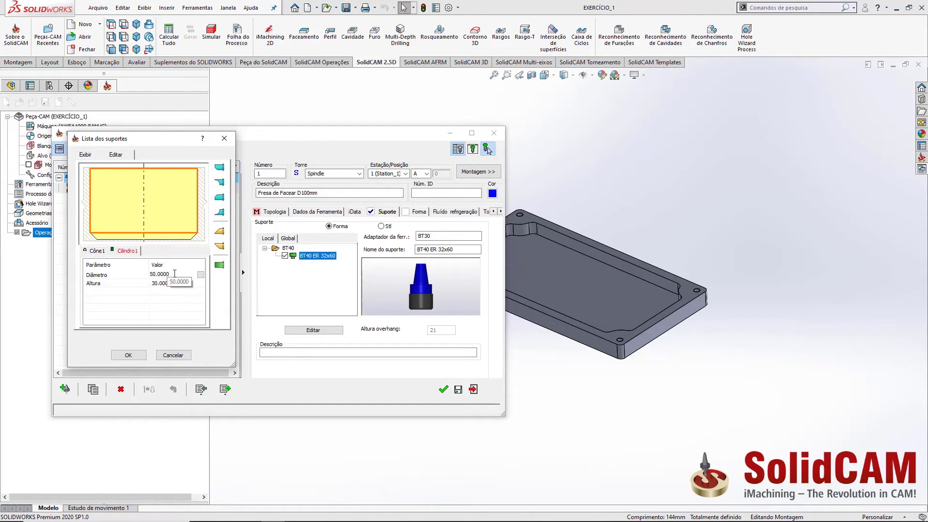
click(167, 237)
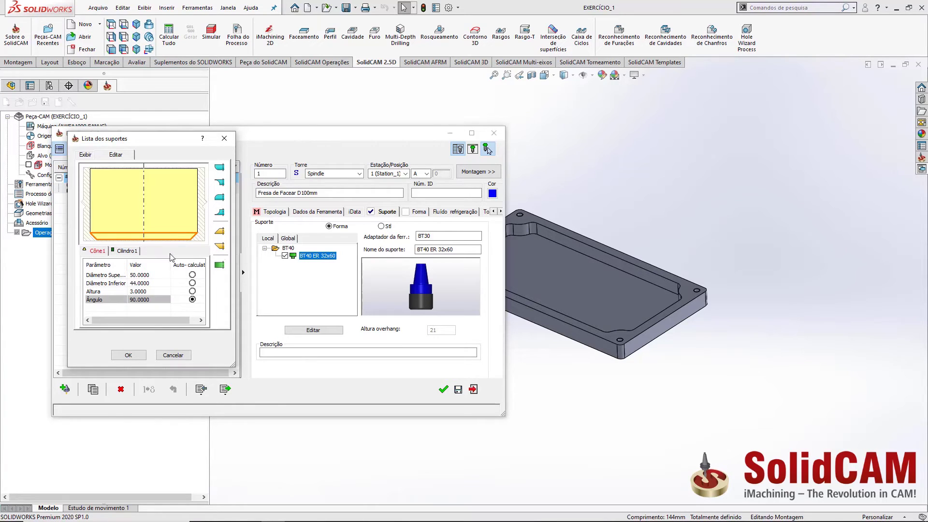
click(174, 186)
right_click(177, 185)
mouse_move(200, 192)
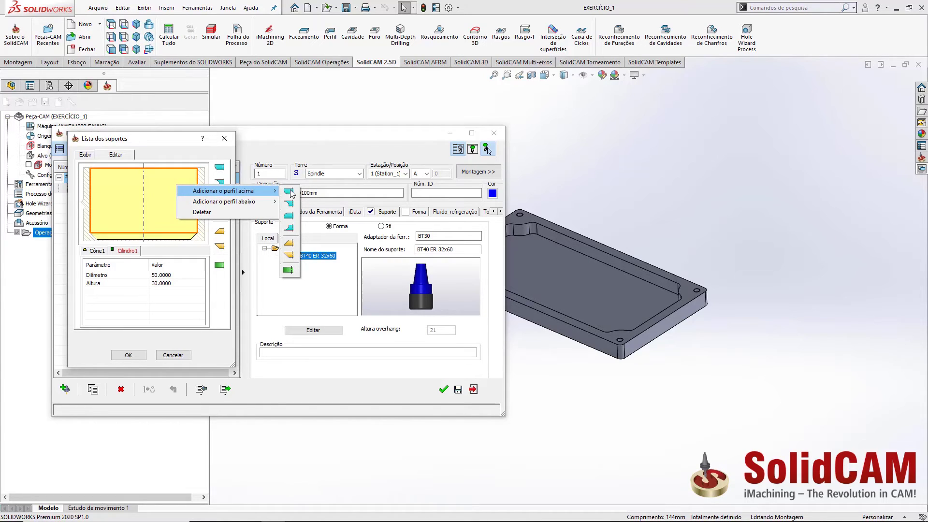
click(174, 310)
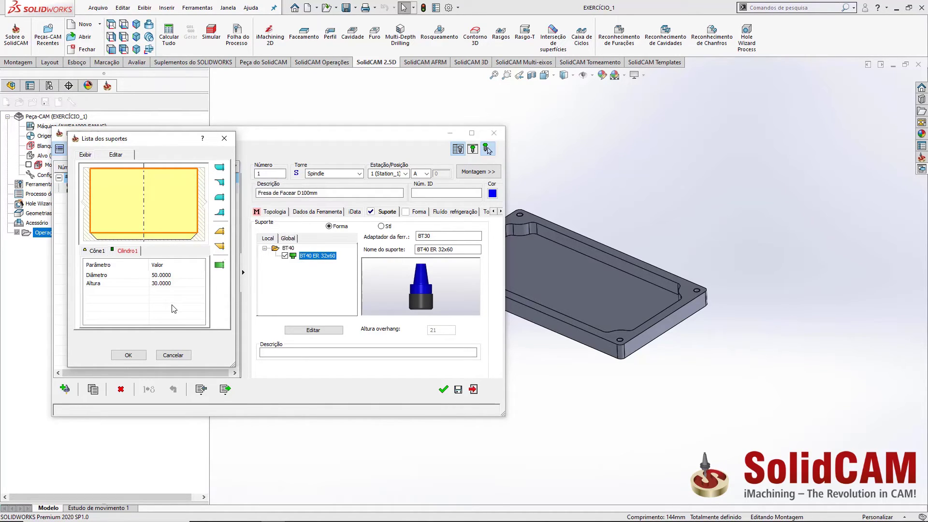
Close the holder editor and preview shapes in the global shaped tools library, from the double chamfer tool to the multidiameter drill.
click(128, 355)
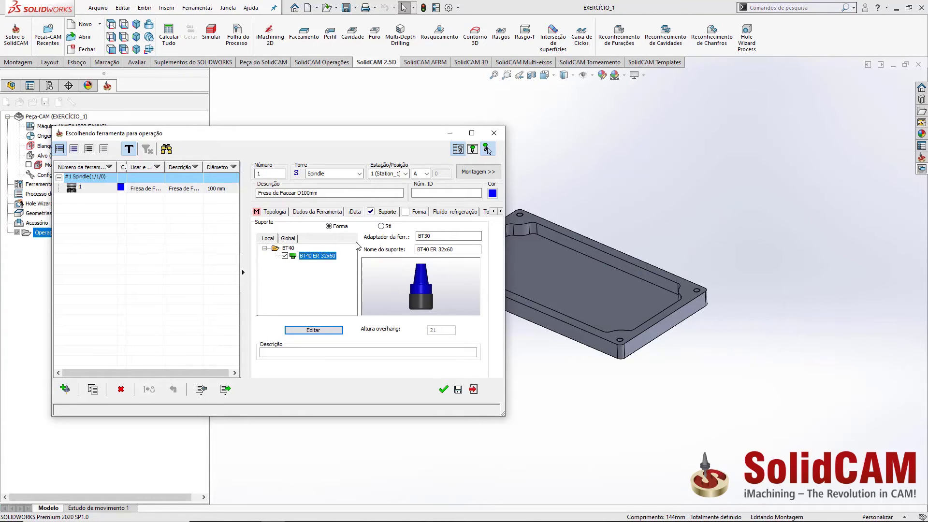
click(412, 213)
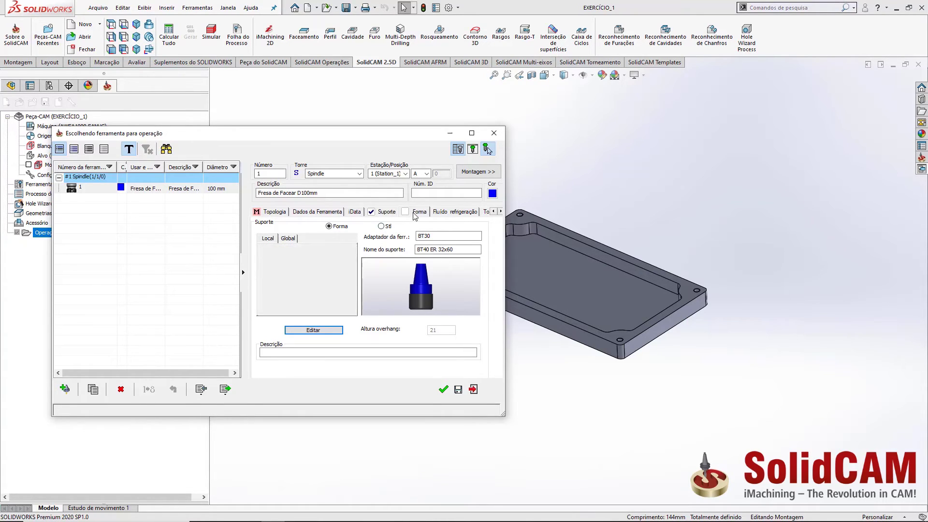
click(264, 248)
click(308, 256)
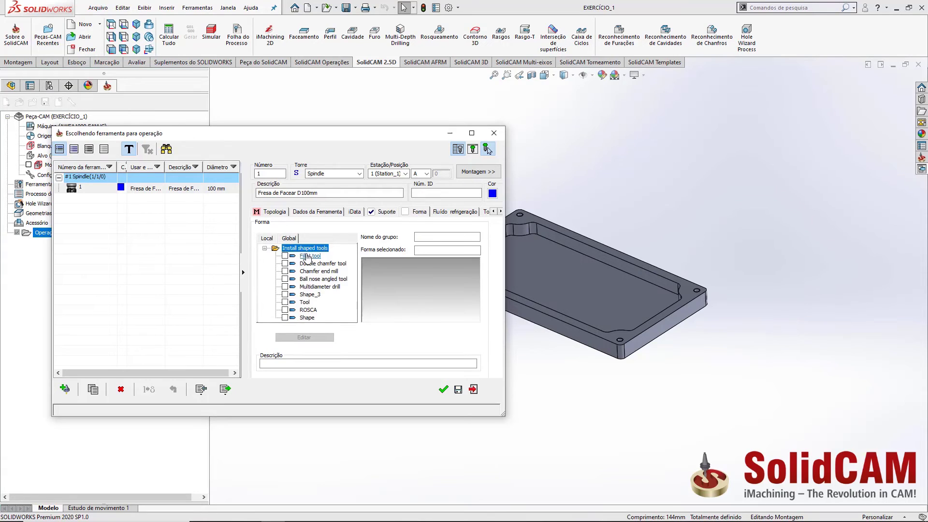
click(308, 264)
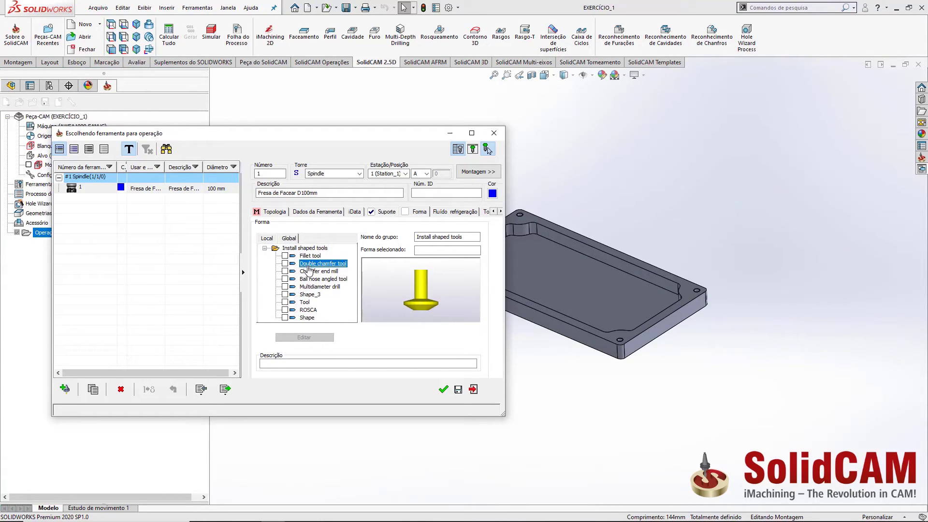
click(308, 271)
click(310, 280)
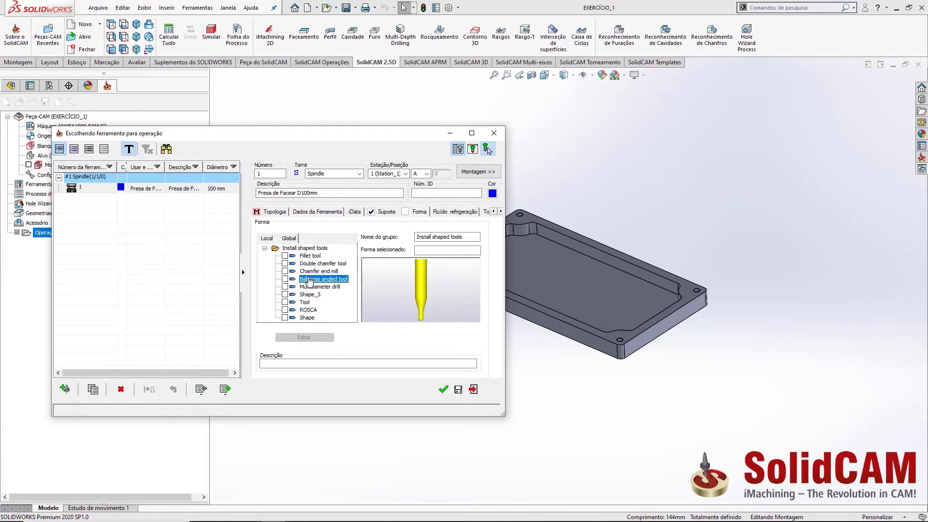
click(309, 287)
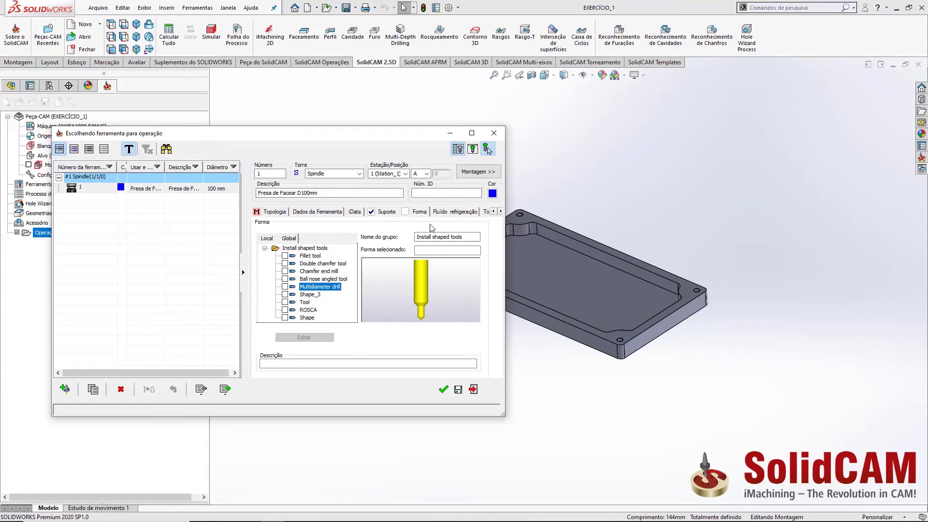
Review the face mill's coolant, tool preset and message settings, returning to its topology parameters.
click(444, 212)
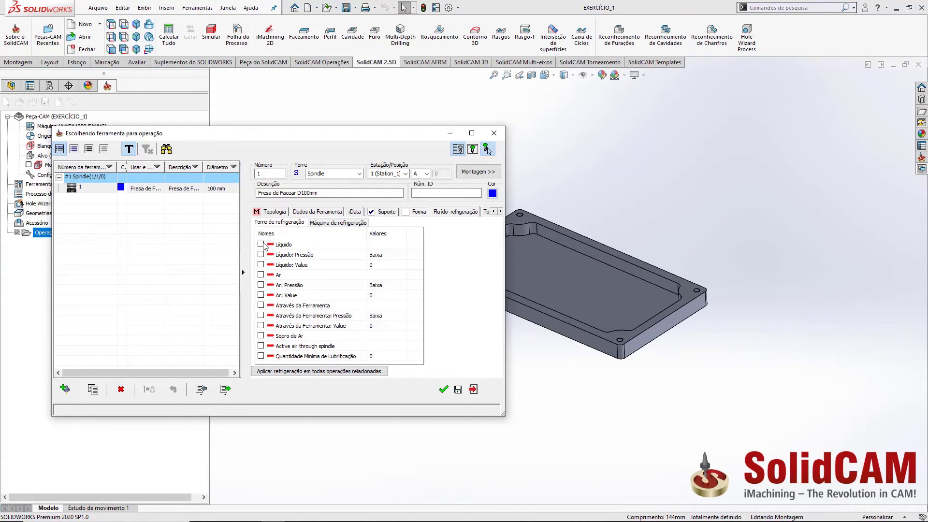
click(501, 212)
click(501, 212)
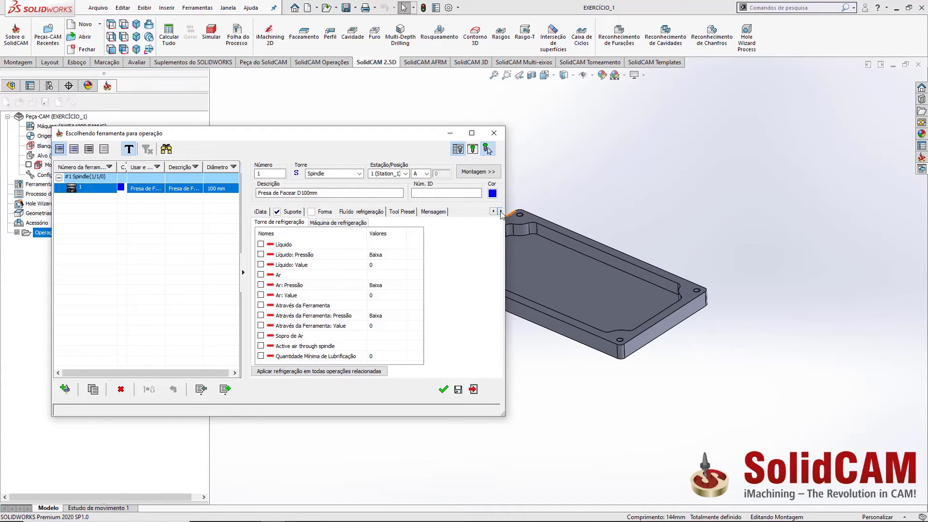
click(406, 213)
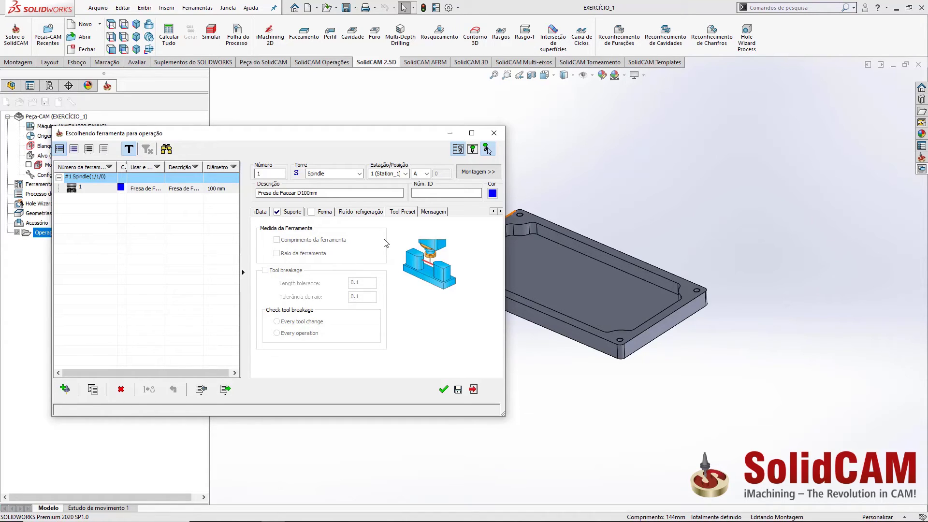
click(433, 212)
click(298, 239)
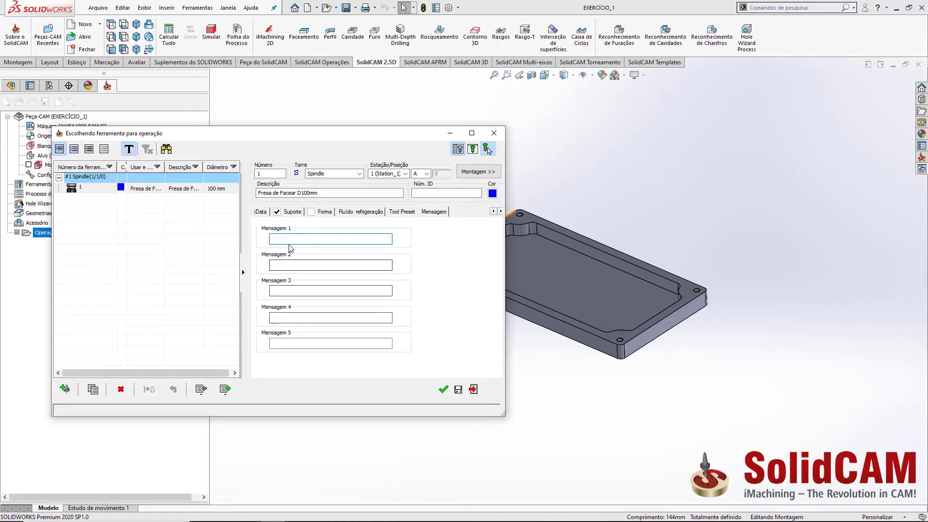
click(493, 211)
click(493, 211)
click(288, 212)
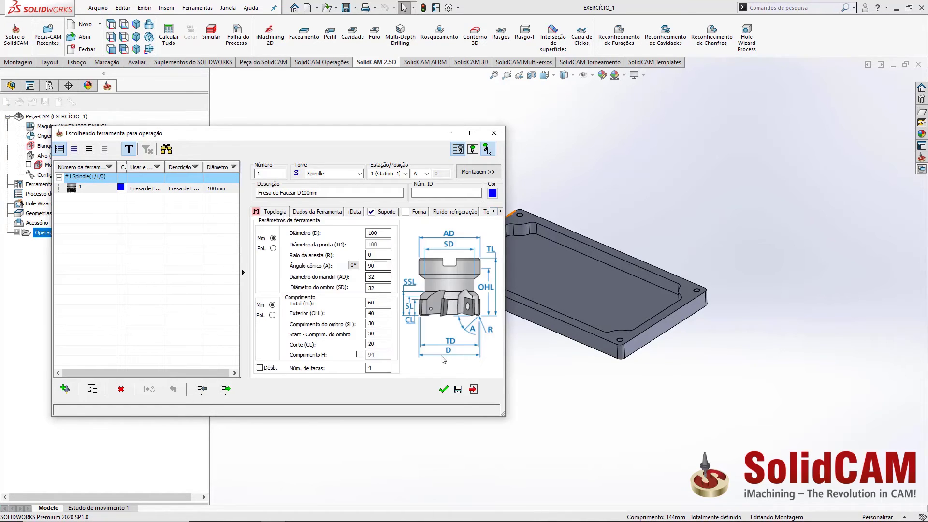
Confirm the 100 mm face mill for the facing operation and review its feed data, coolant and tool change position.
click(443, 389)
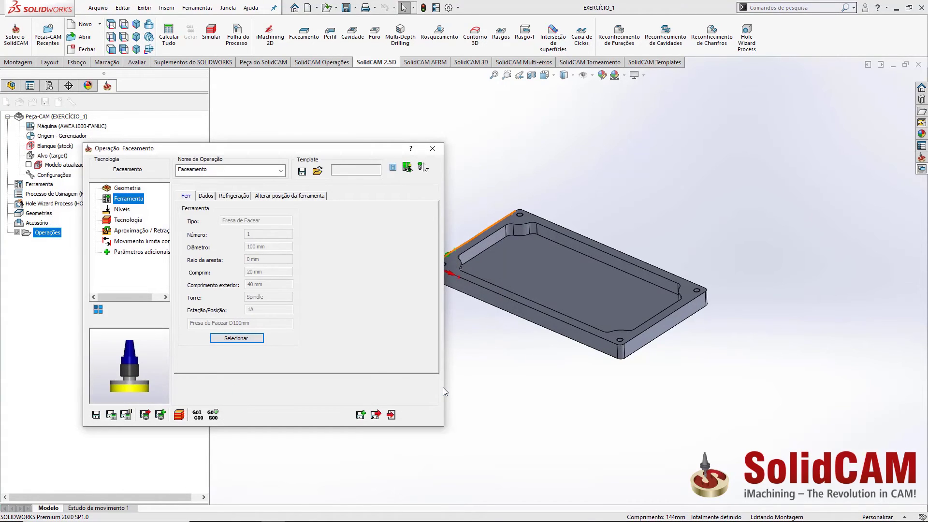
click(206, 196)
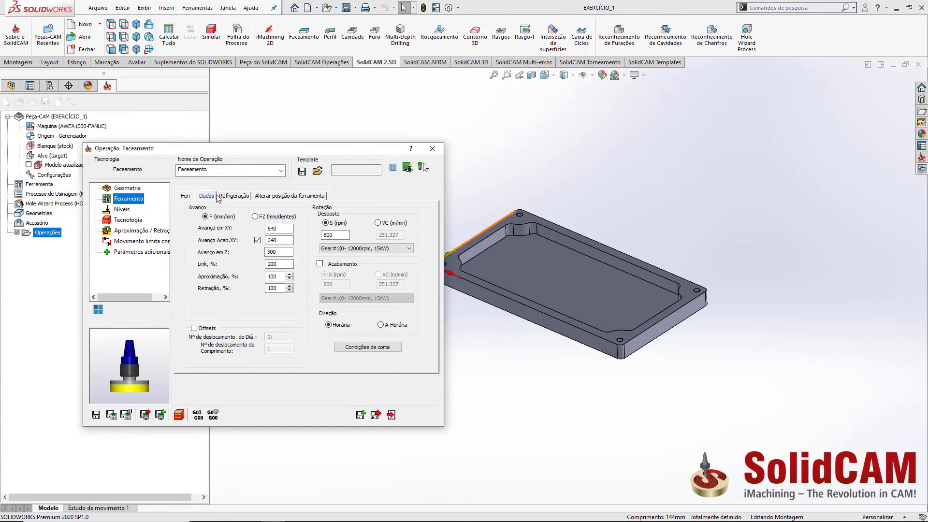
click(234, 196)
click(274, 197)
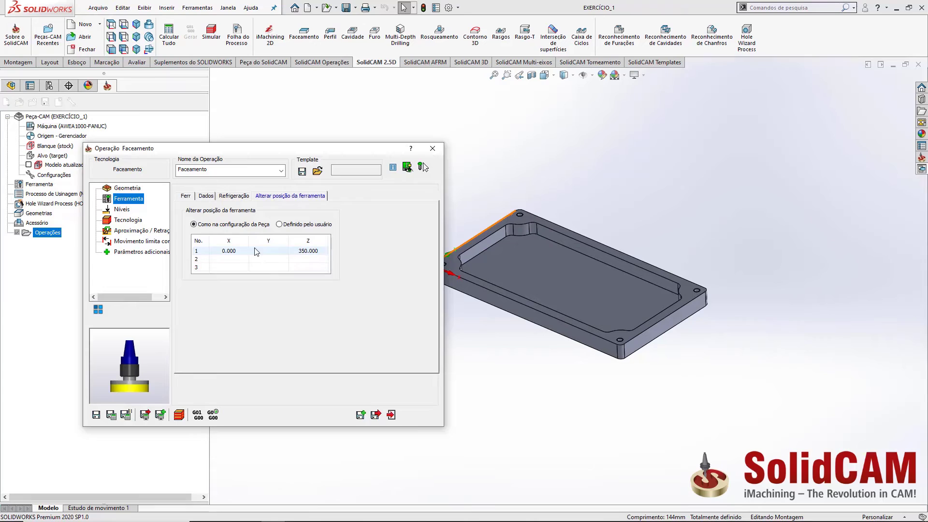
click(186, 198)
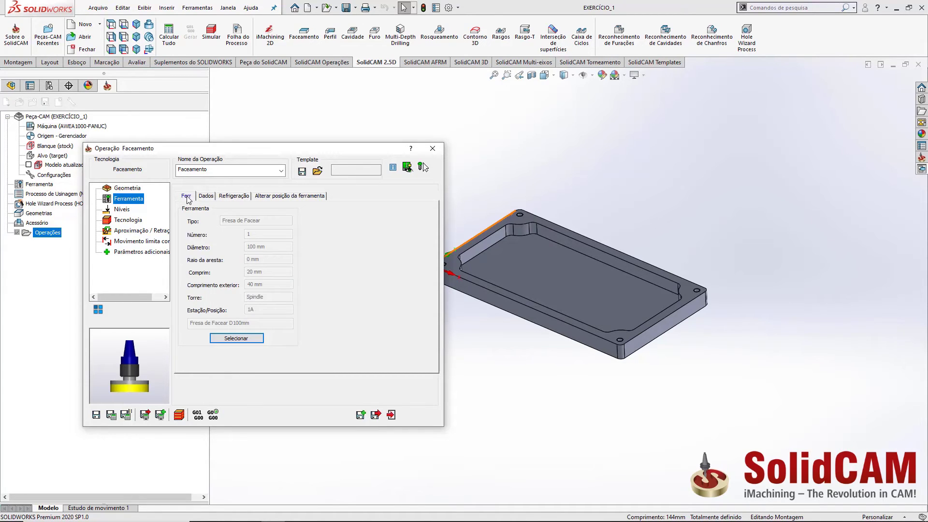
Examine the facing operation's machining levels, including the rapid plane, safety distance and Z increment.
click(122, 210)
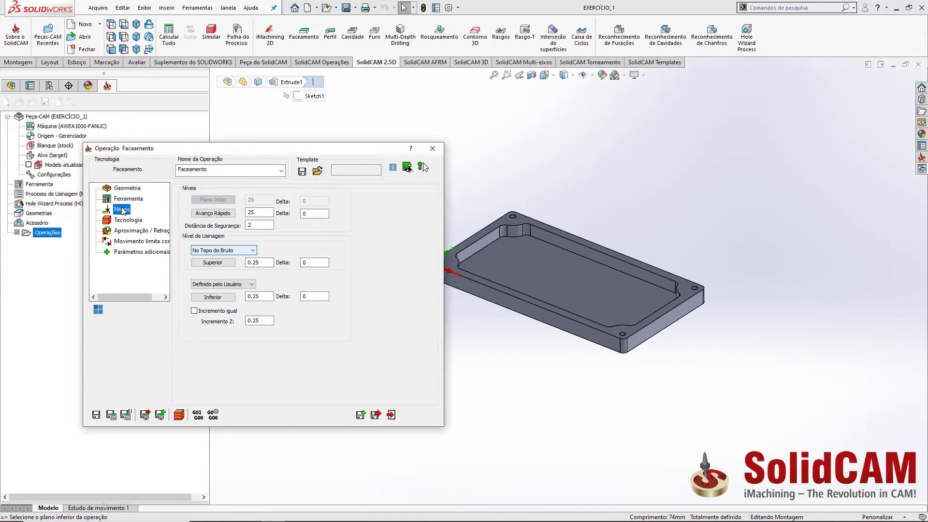
click(260, 213)
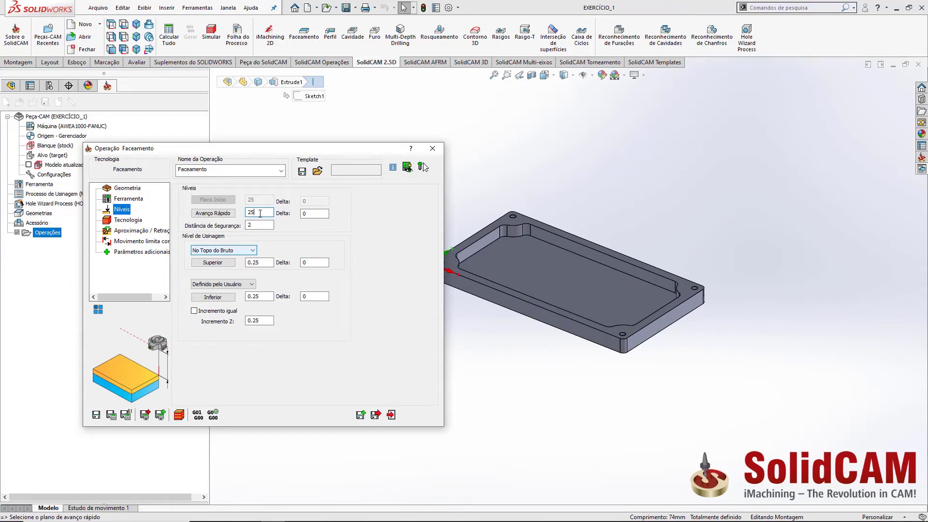
click(256, 224)
drag(263, 320, 240, 319)
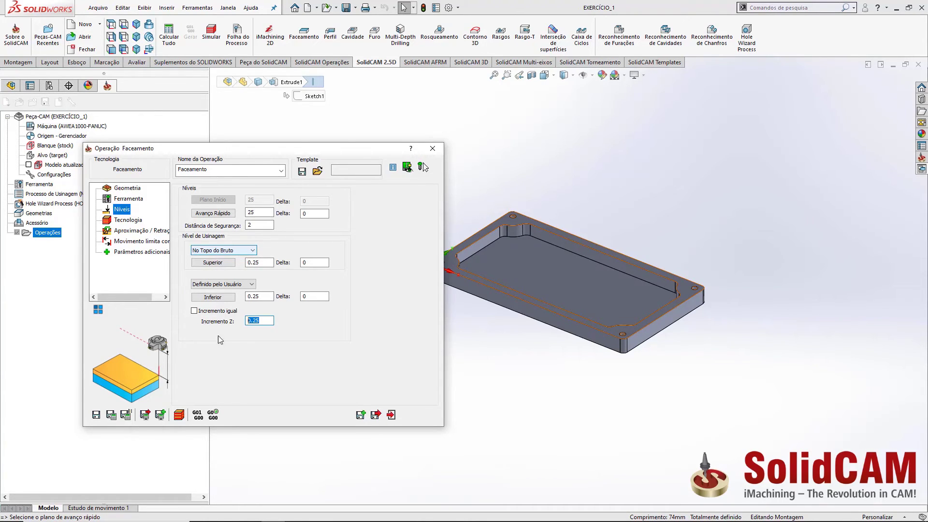
Change the facing technology from PARALELO to UM PASSO and review its absolute angle and tool diameter extension.
click(125, 221)
click(251, 216)
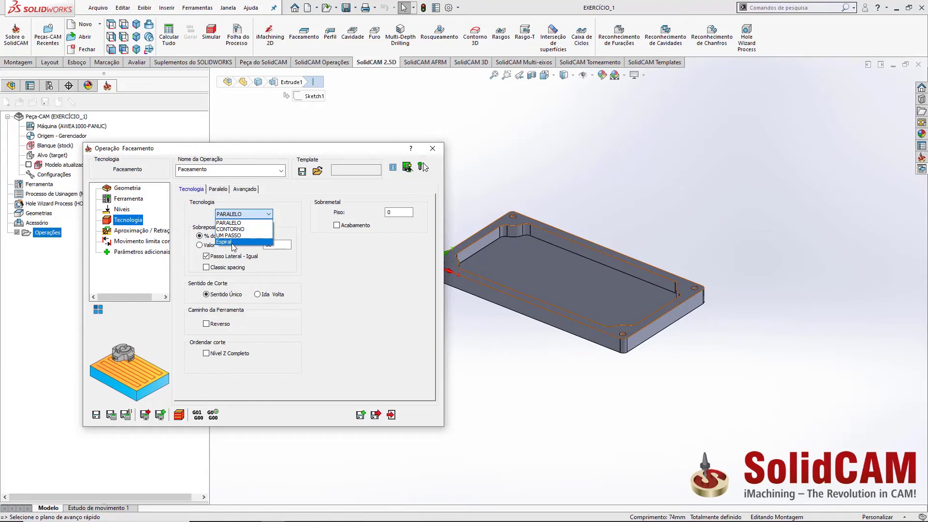
click(267, 223)
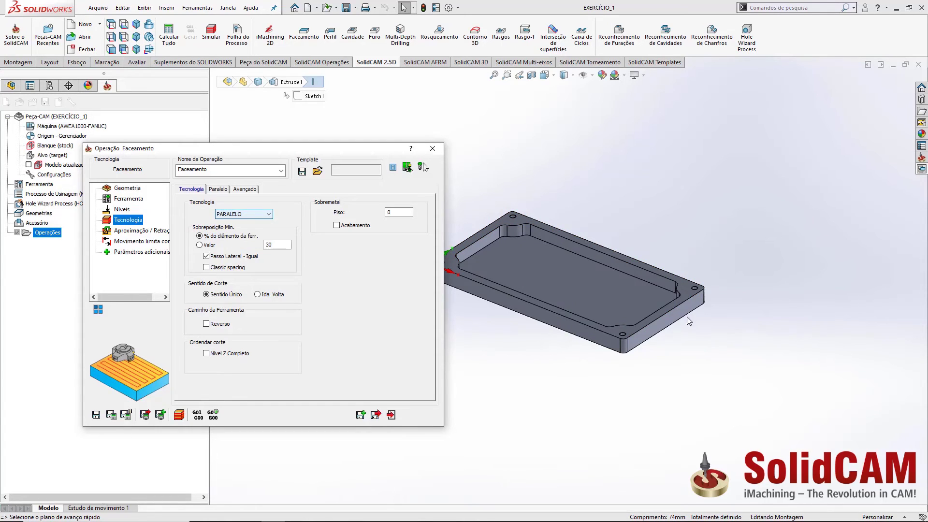
click(668, 327)
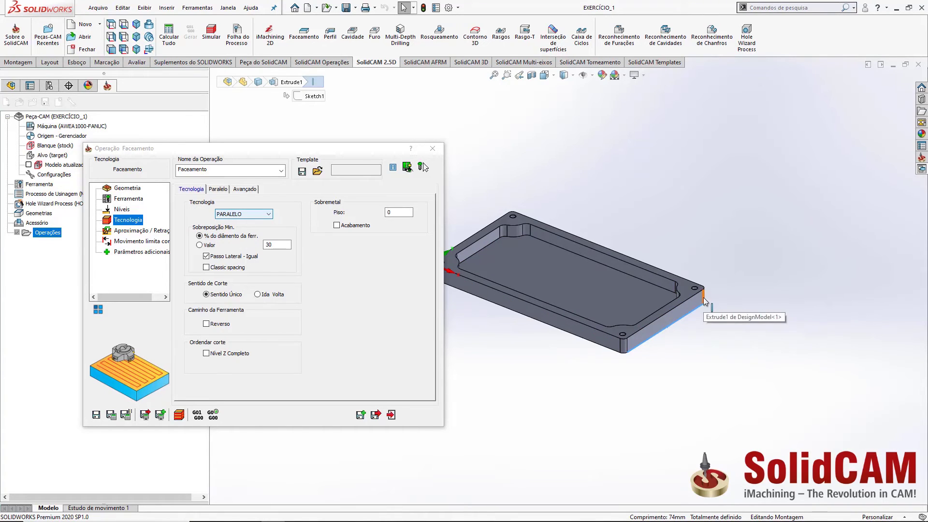
click(265, 214)
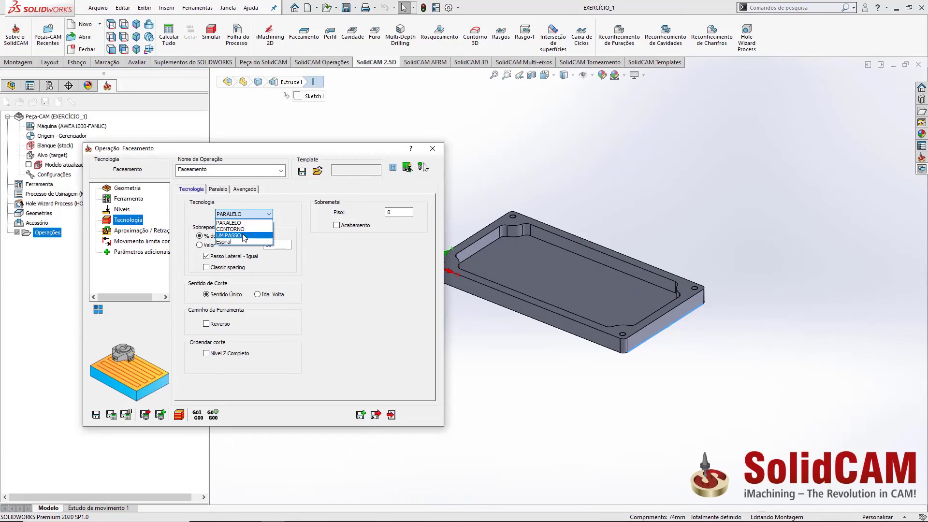
click(243, 236)
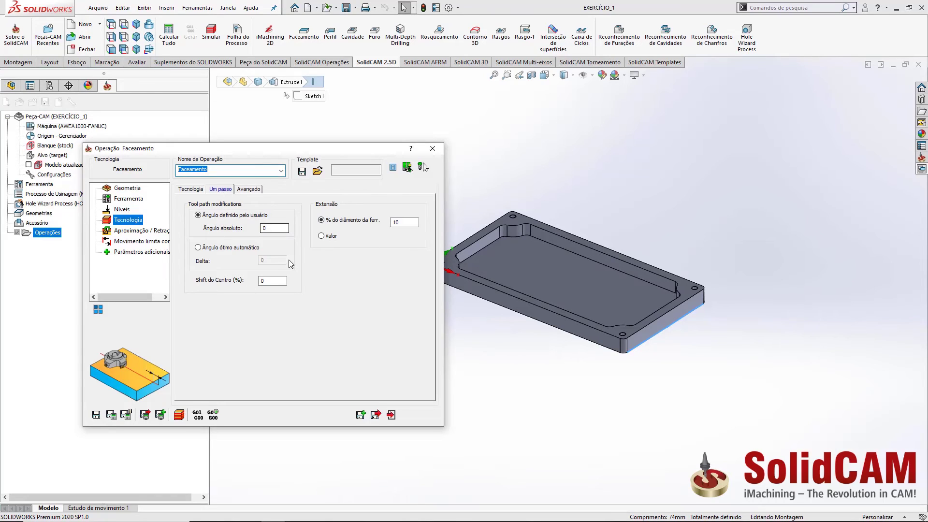
double_click(263, 229)
double_click(396, 222)
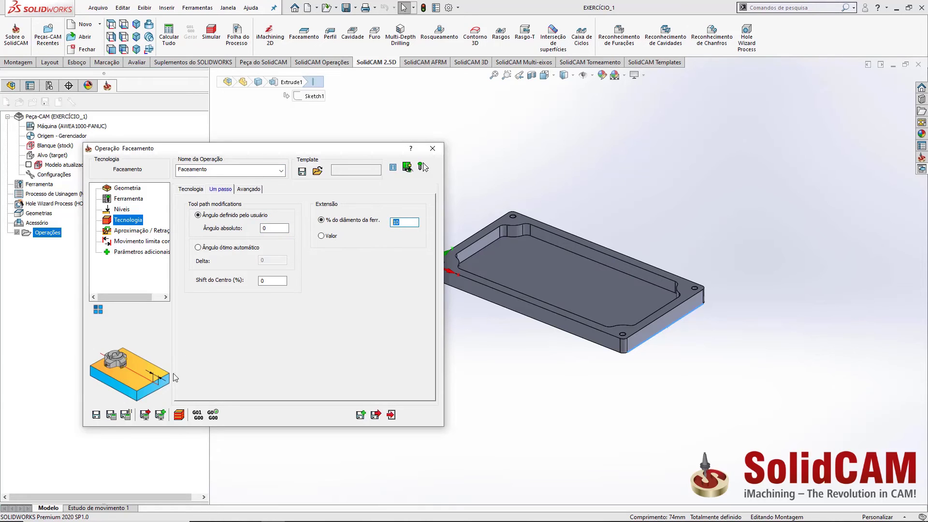
Save and calculate the facing operation, accepting its upper plane above the part and turning off that prompt for the future.
click(111, 417)
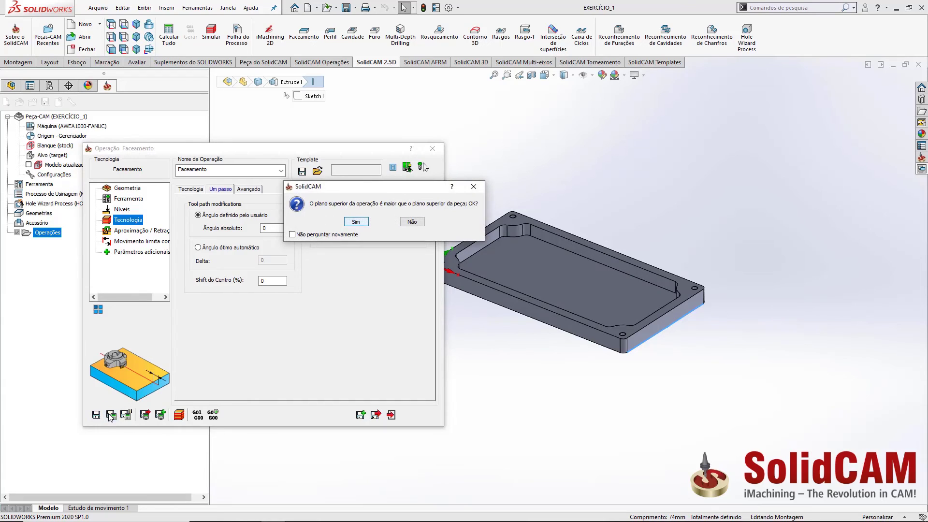
drag(378, 188, 358, 268)
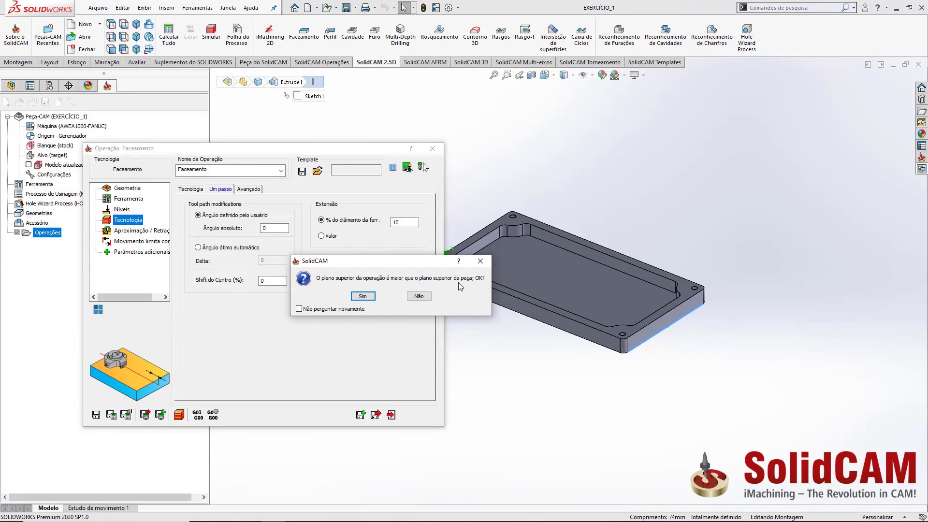
click(314, 309)
click(363, 297)
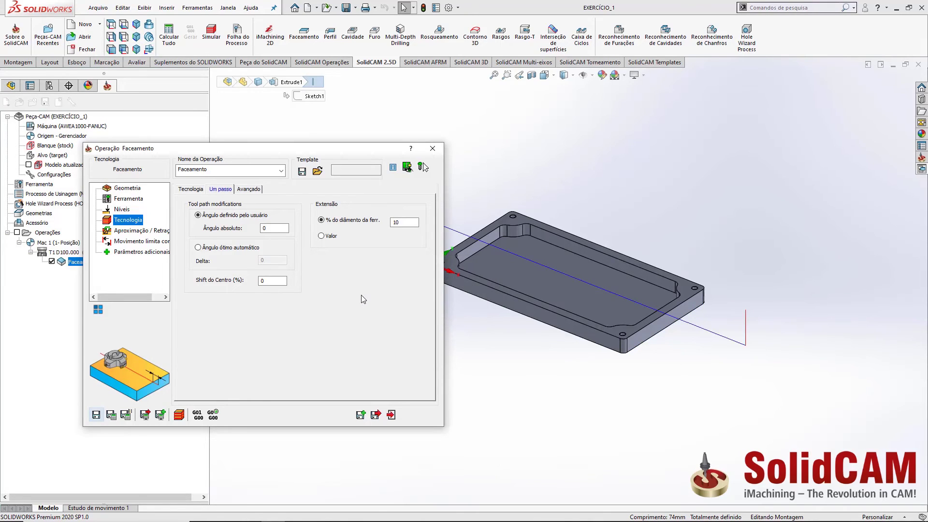
click(107, 416)
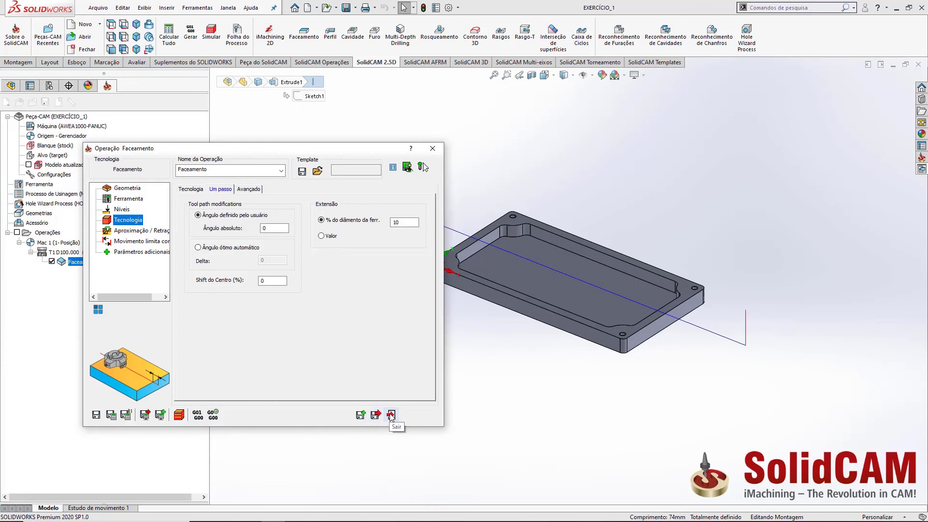
Collapse the operation dialog and inspect the one-pass facing toolpath across the plate.
double_click(292, 150)
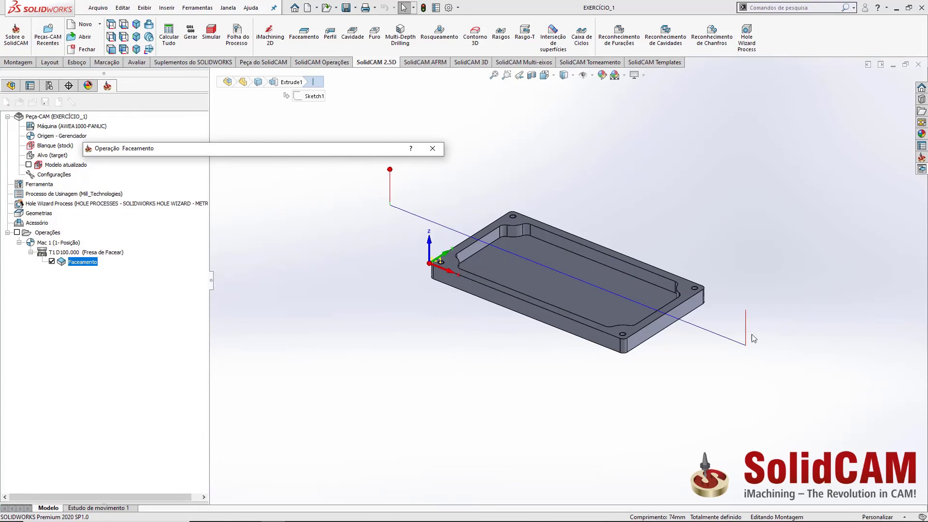
scroll(519, 279, up, 3)
scroll(521, 283, down, 4)
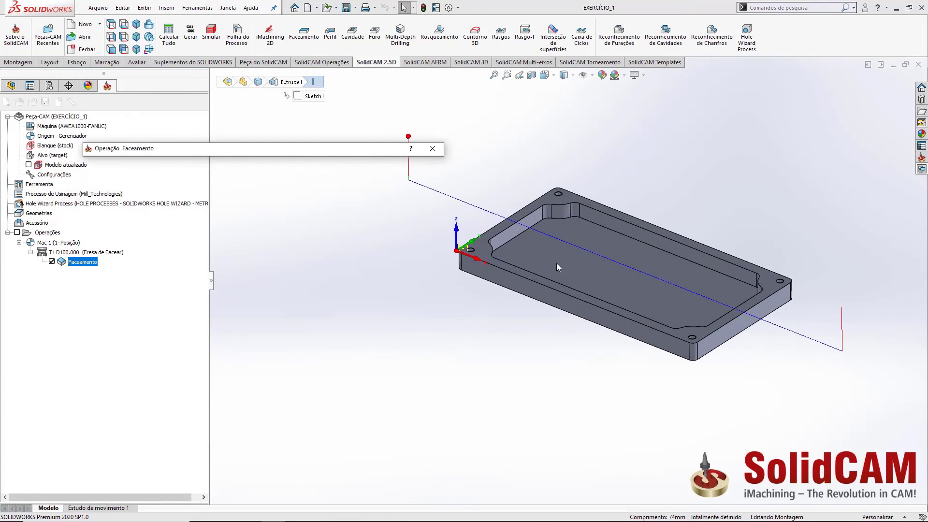
middle_drag(558, 260, 558, 255)
scroll(558, 256, up, 2)
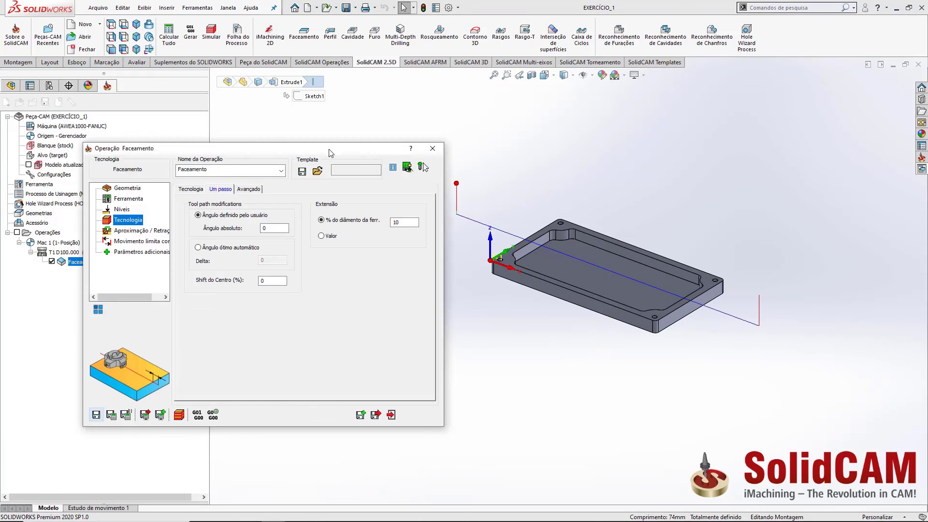
Set the one-pass absolute angle to 180 and recalculate the operation, leaving the extension and centre shift unchanged.
double_click(278, 229)
click(112, 415)
double_click(392, 223)
double_click(265, 280)
middle_drag(530, 226, 481, 260)
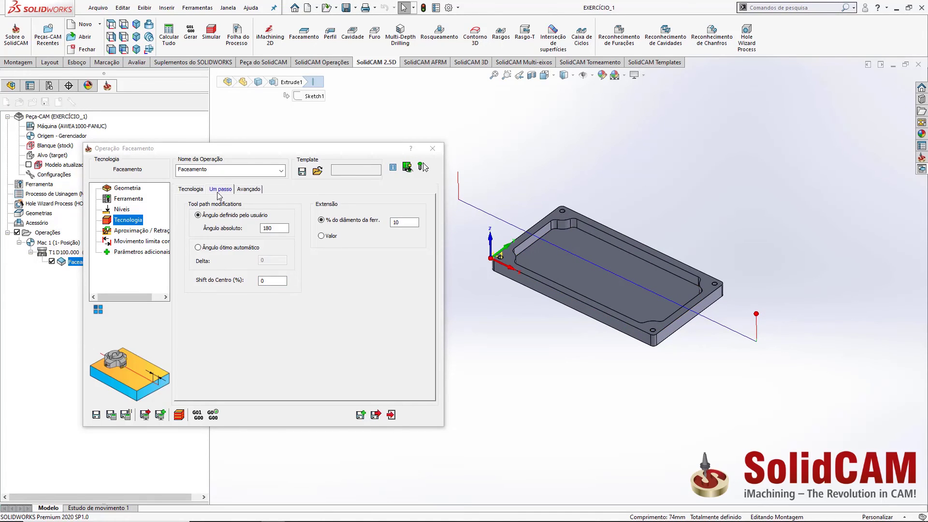
Simulate the facing toolpath in Host CAD mode, with the simulation window moved clear of the operation tree.
click(179, 415)
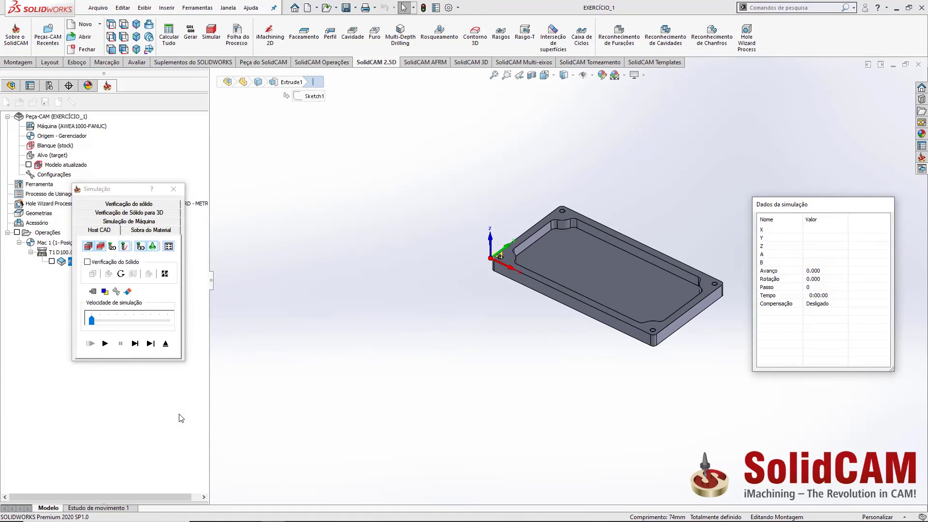
drag(165, 230, 274, 214)
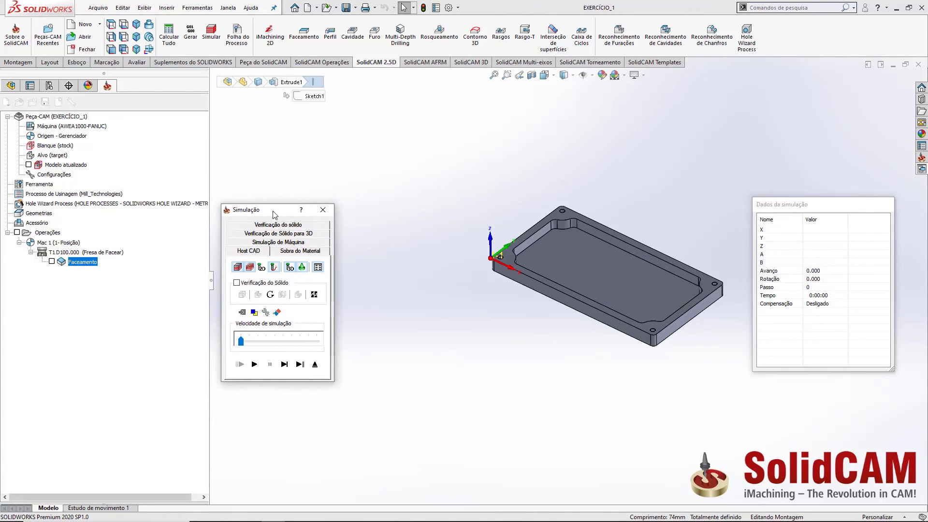
click(254, 364)
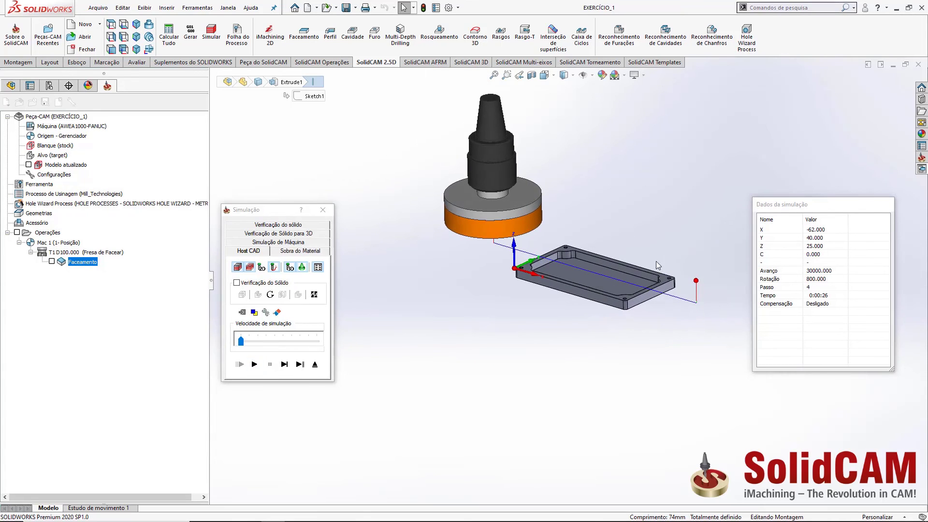
Replay the facing operation move by move in Host CAD simulation, repeating the full pass across the plate.
click(285, 364)
click(284, 366)
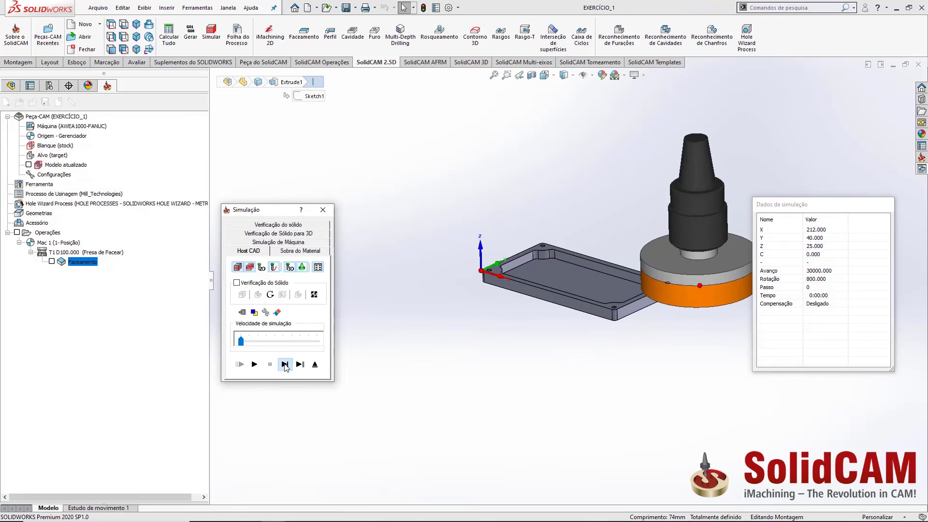
click(285, 366)
click(284, 365)
click(284, 366)
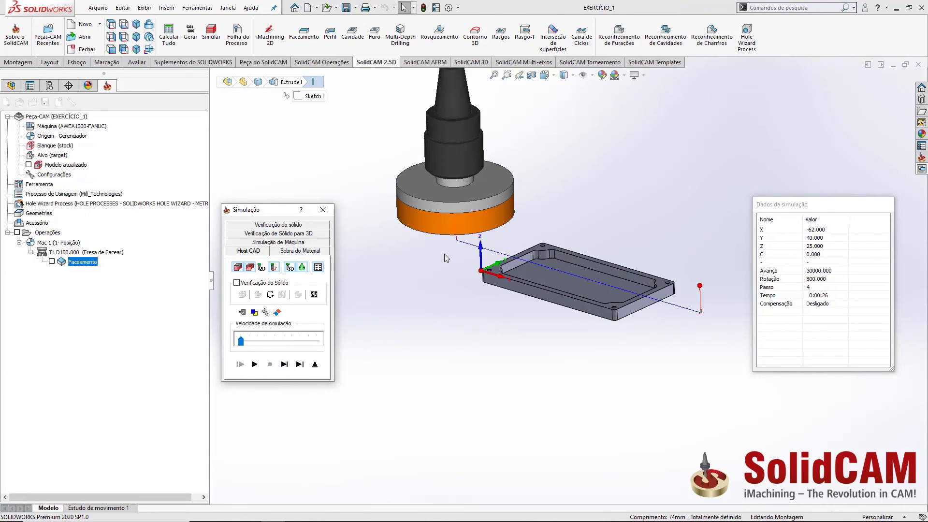
click(318, 270)
click(319, 269)
click(284, 364)
click(285, 364)
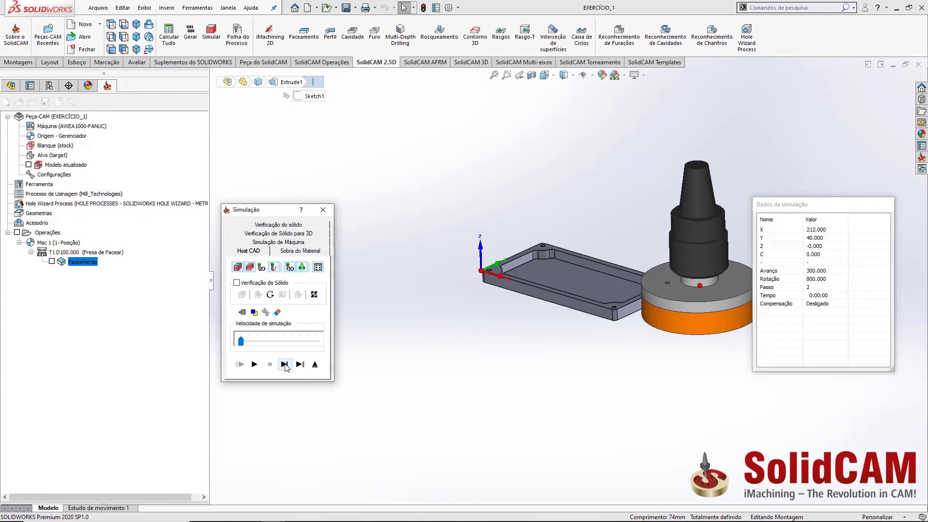
click(285, 364)
click(285, 364)
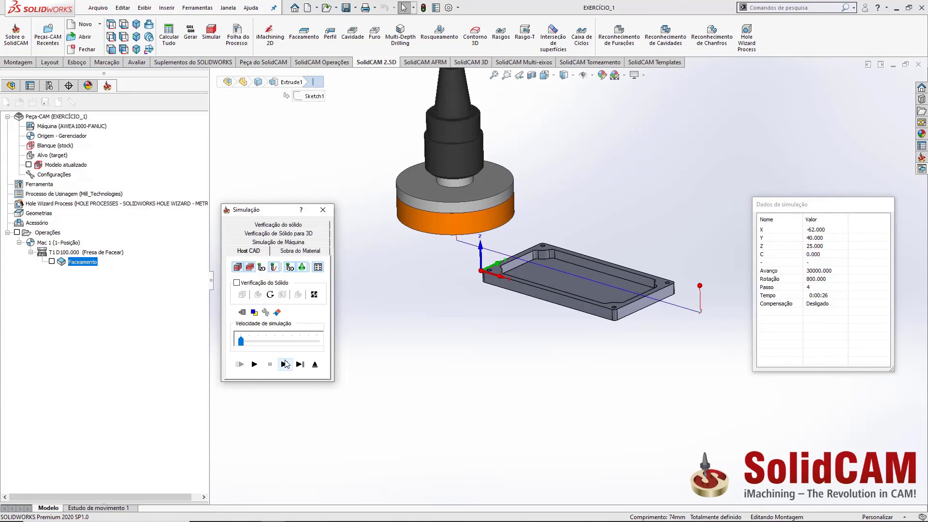
Step through the facing cut in Host CAD mode with solid verification temporarily enabled.
click(250, 286)
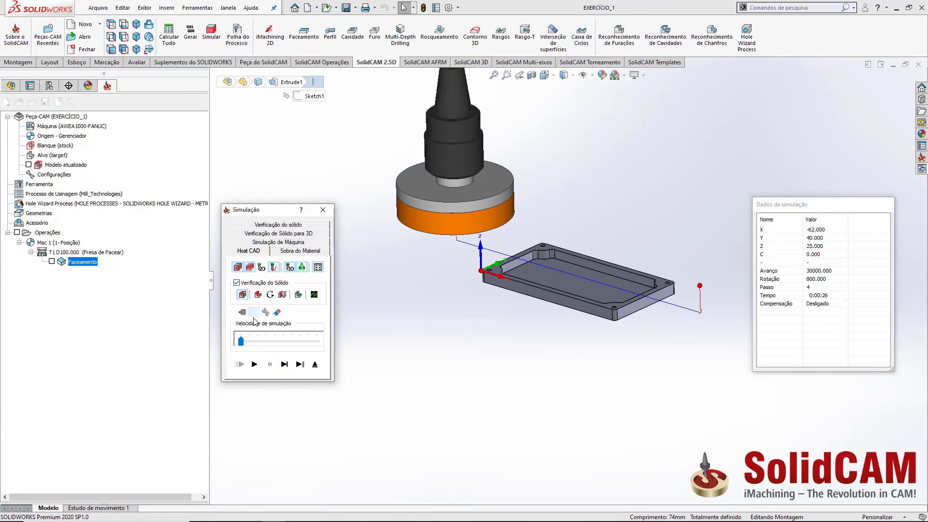
click(255, 365)
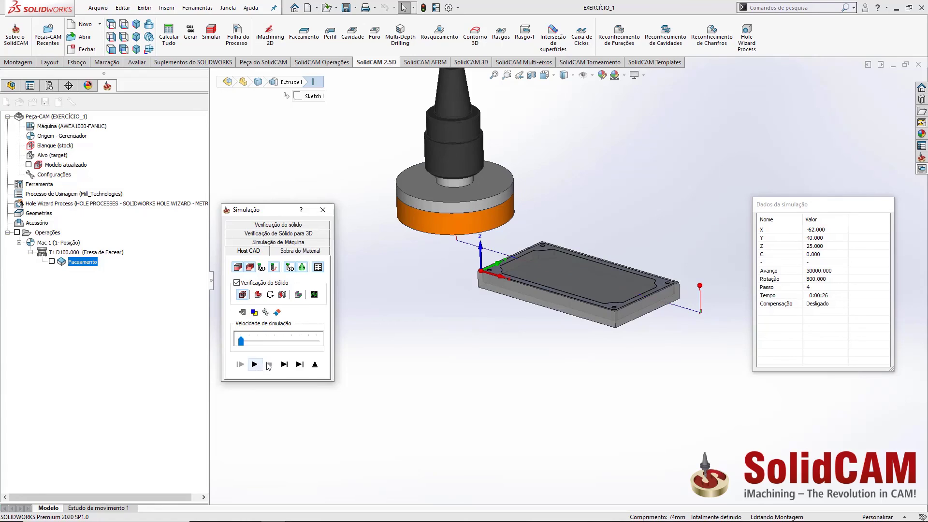
click(284, 364)
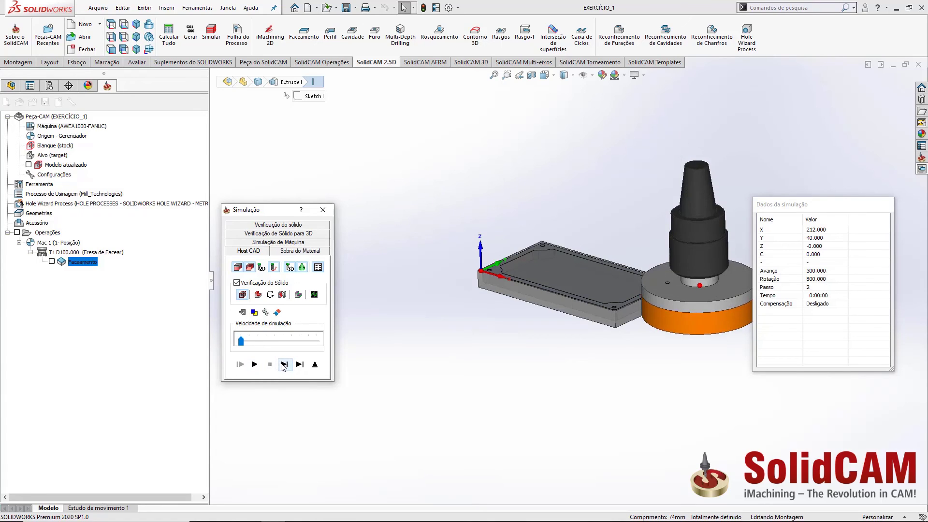
click(284, 364)
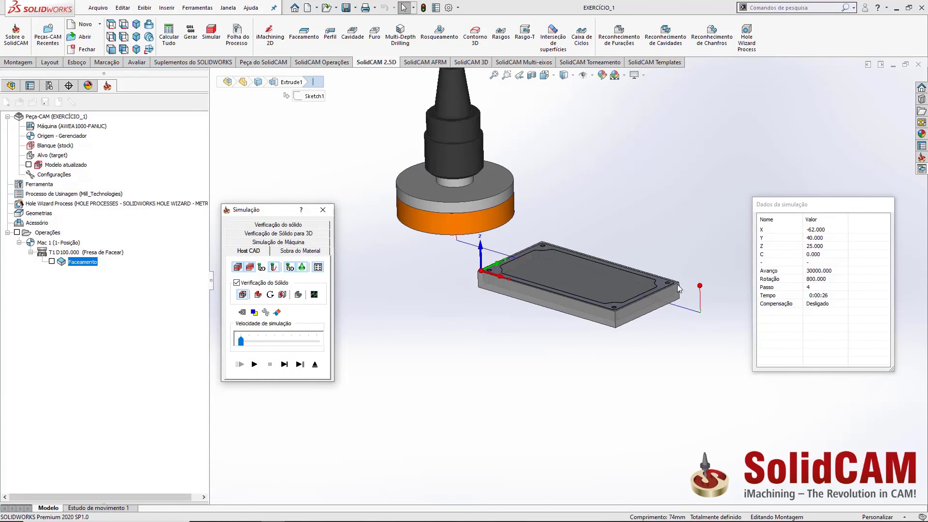
scroll(586, 291, down, 3)
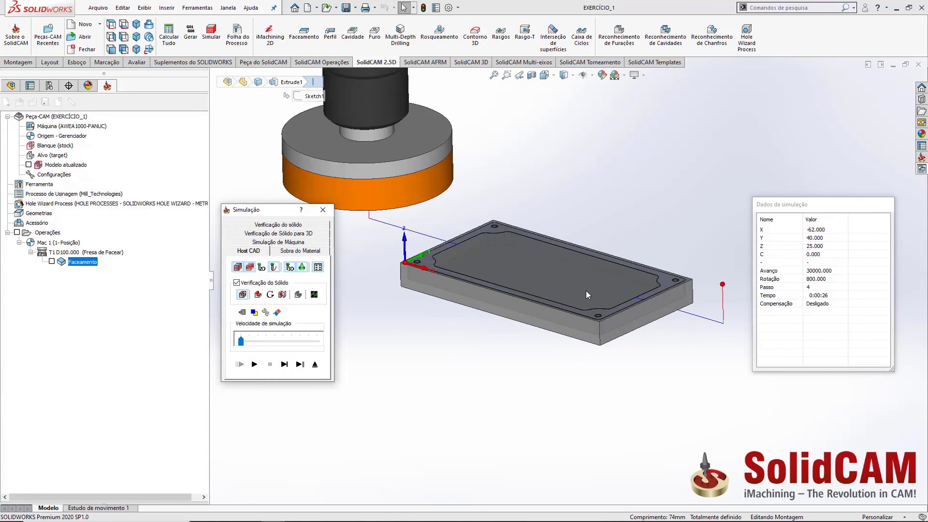
click(284, 364)
click(284, 364)
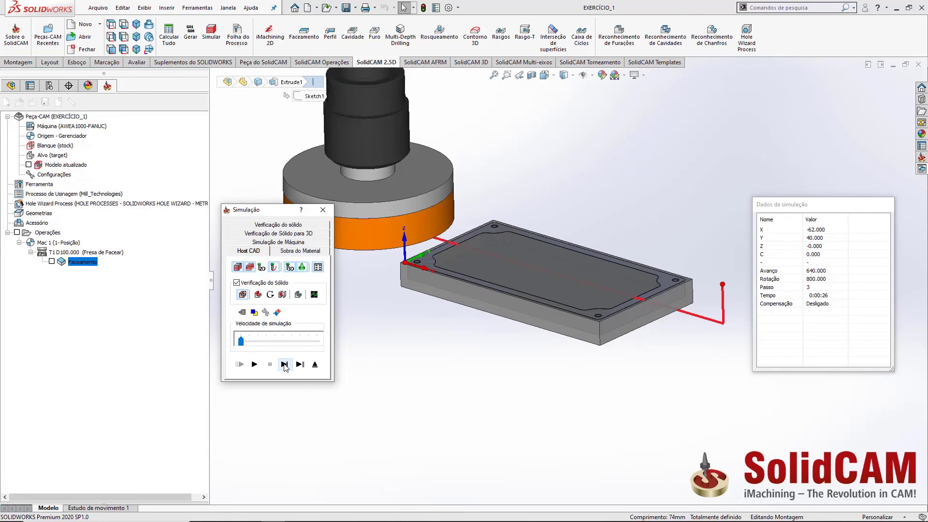
click(256, 286)
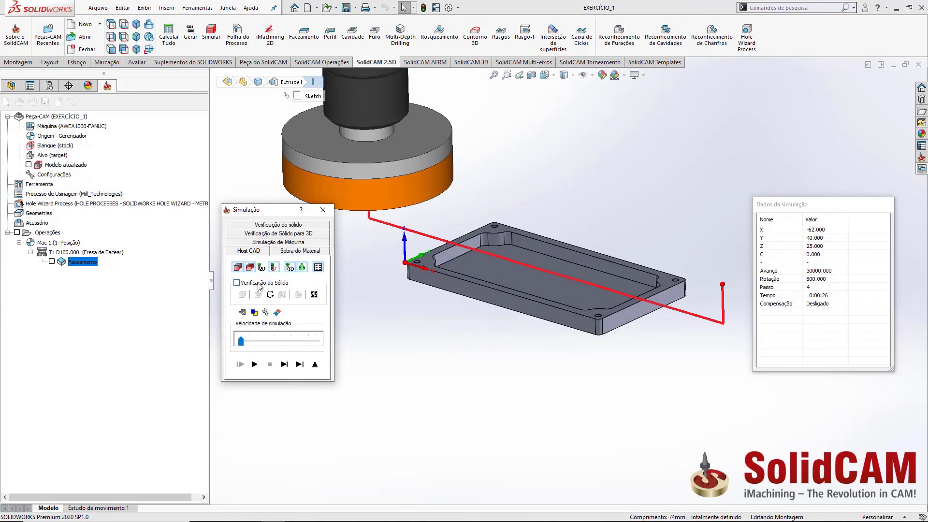
Switch the simulation to solid verification mode, with its window clear of the model and the simulation data hidden.
click(282, 226)
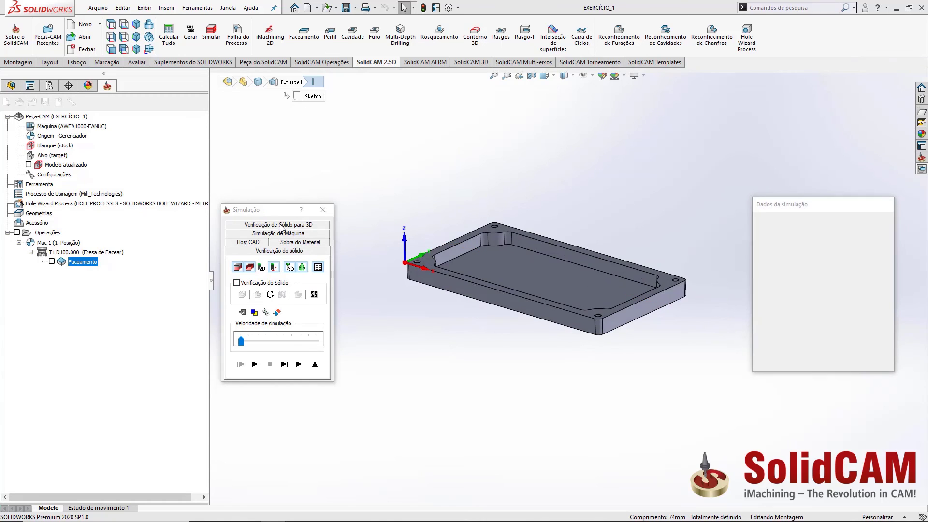
drag(272, 213, 170, 271)
click(182, 423)
middle_drag(578, 361, 633, 348)
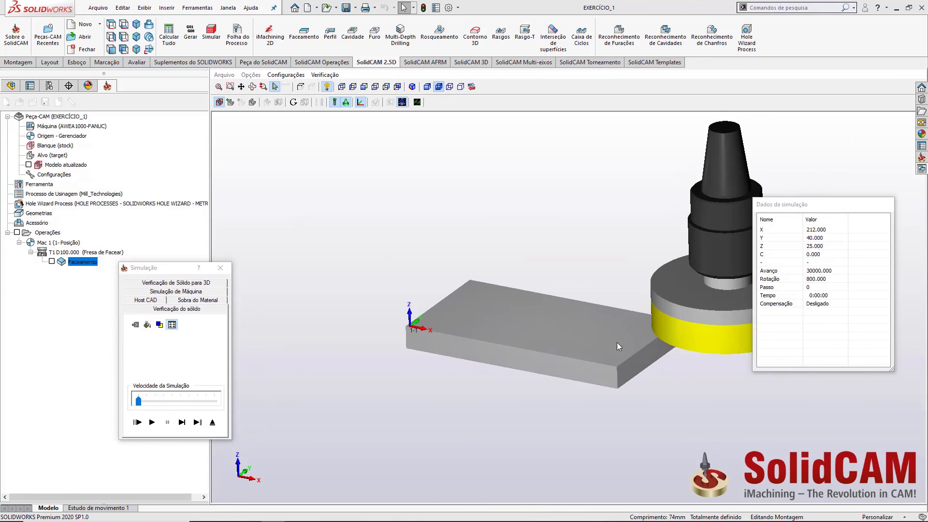
click(172, 324)
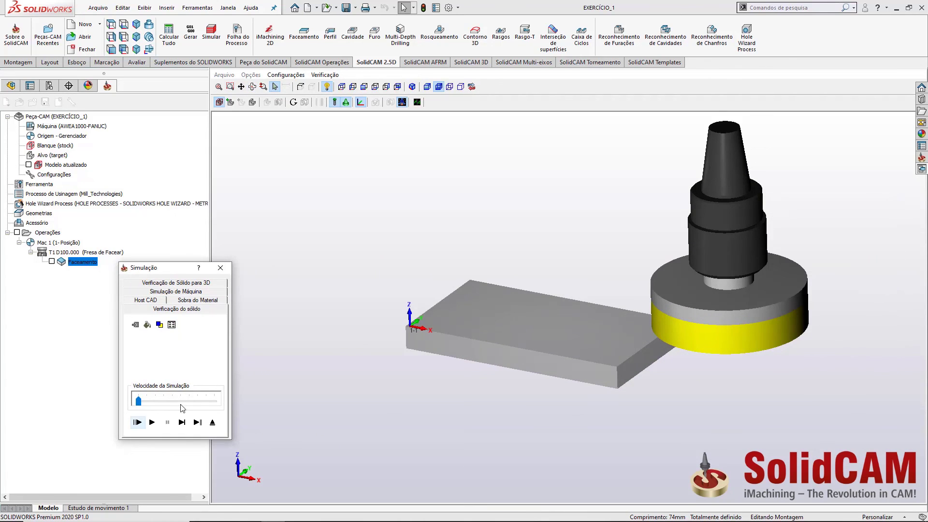
Step through the facing cut on the solid stock to the end of the operation.
click(182, 423)
click(181, 423)
click(182, 422)
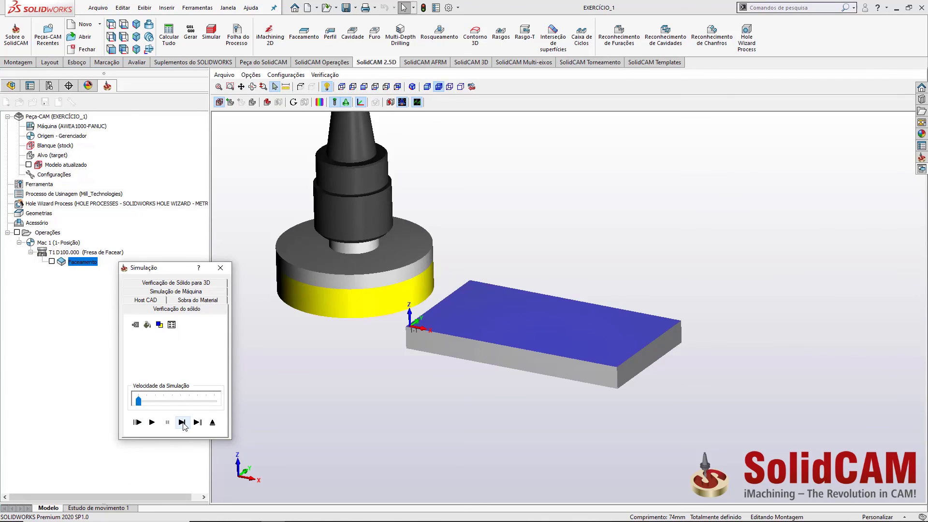
click(182, 423)
click(181, 422)
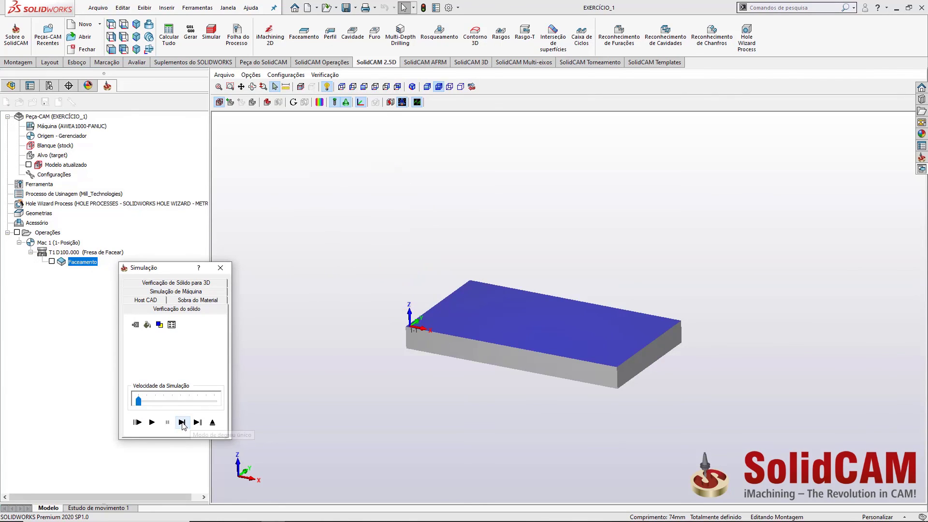
Compare the faced stock with the target part to examine the remaining material, and return to the normal stock display.
middle_drag(613, 284, 616, 287)
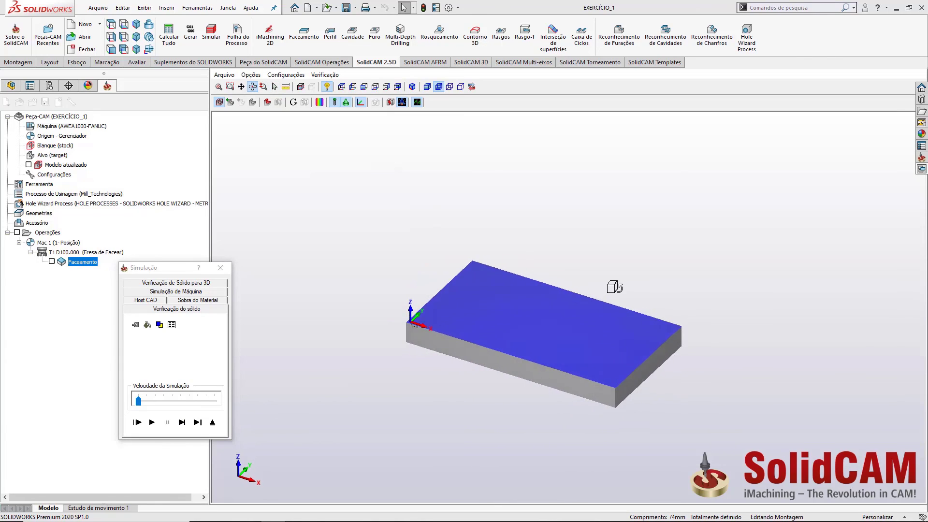
scroll(561, 349, up, 4)
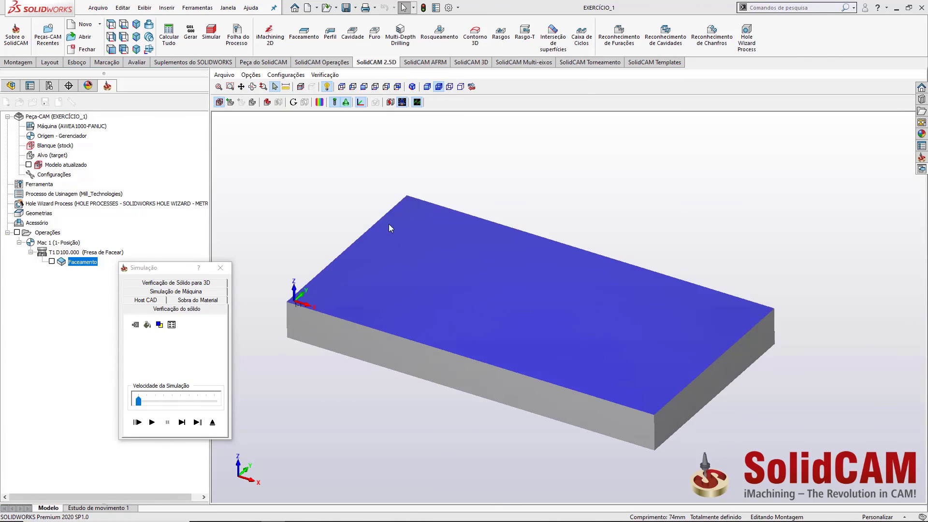
click(267, 103)
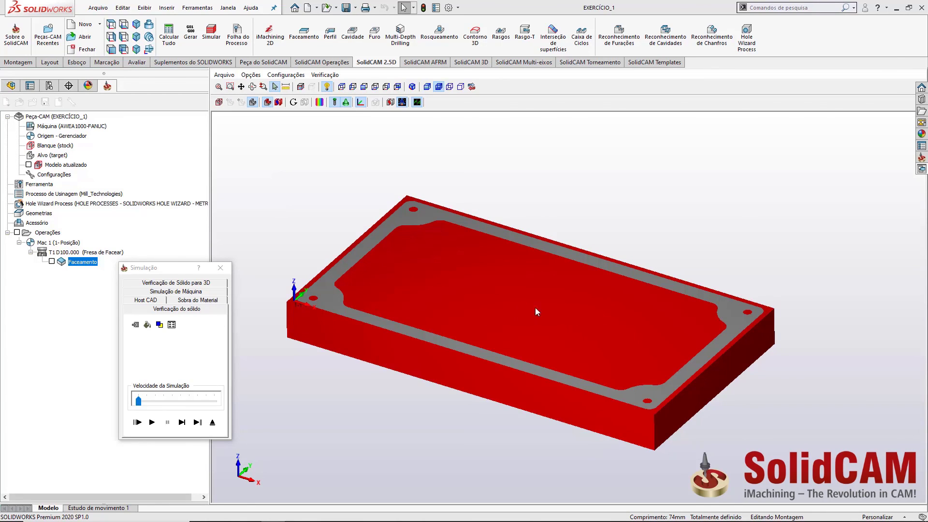
click(267, 103)
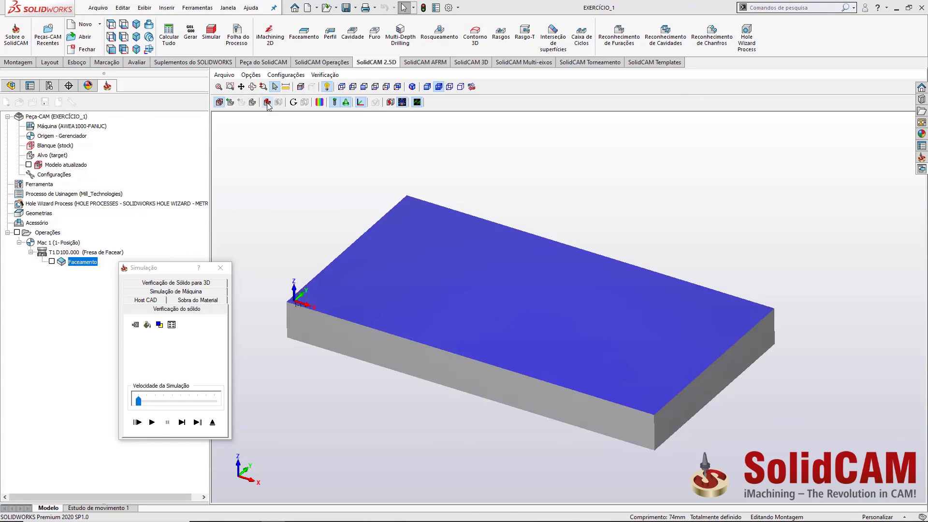
Exit the simulation and the facing operation dialog, and hide the facing toolpath on the model.
click(221, 267)
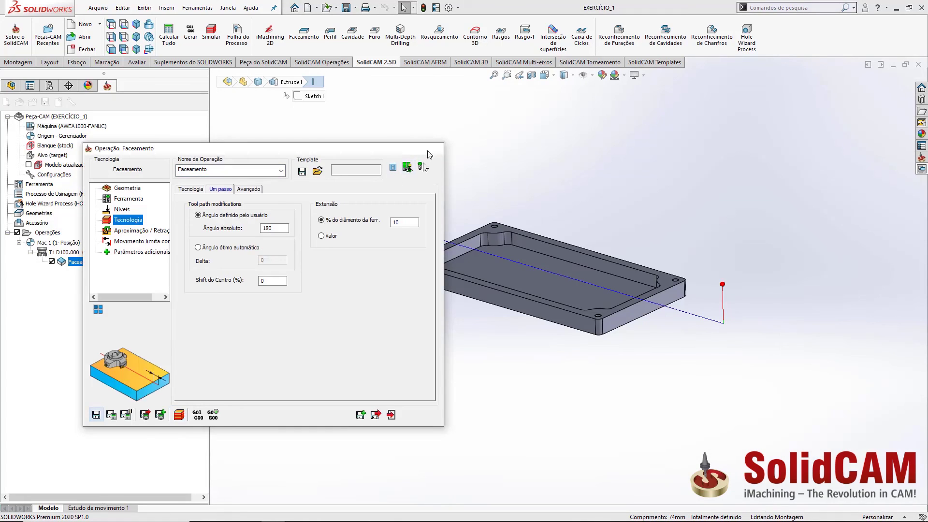
click(432, 148)
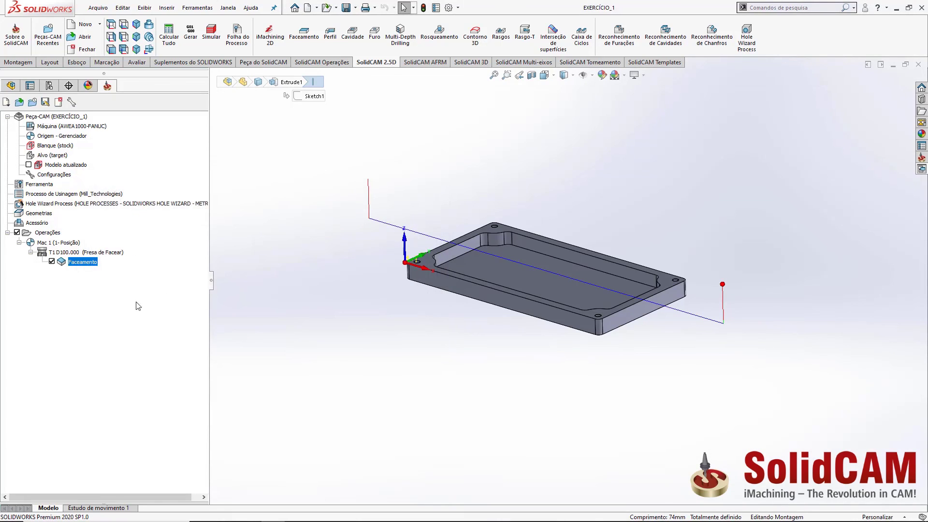
click(52, 261)
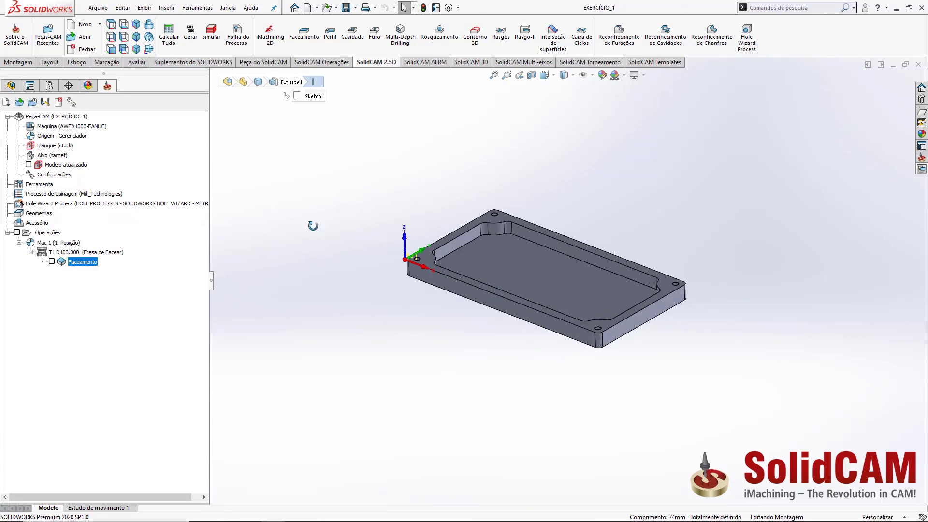
Close the CAM-Part EXERCÍCIO_1.
scroll(541, 271, down, 3)
scroll(542, 271, down, 2)
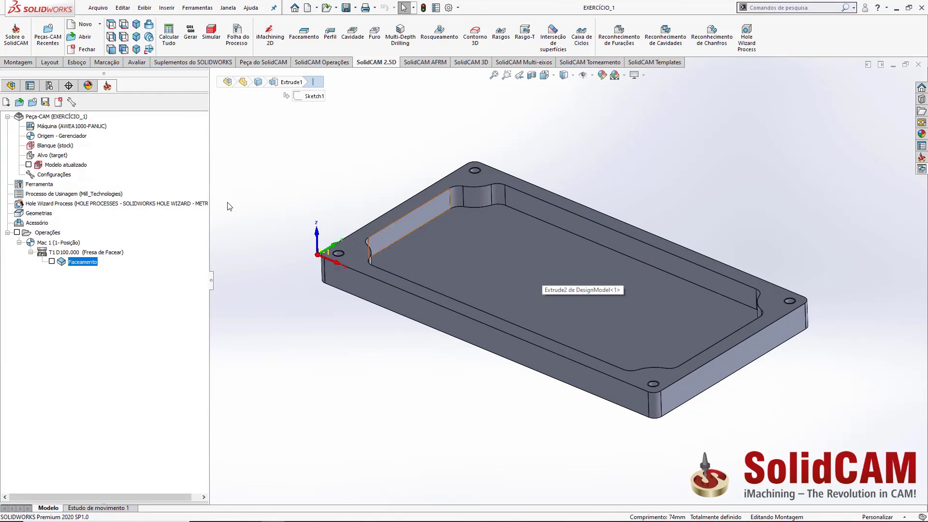
right_click(74, 117)
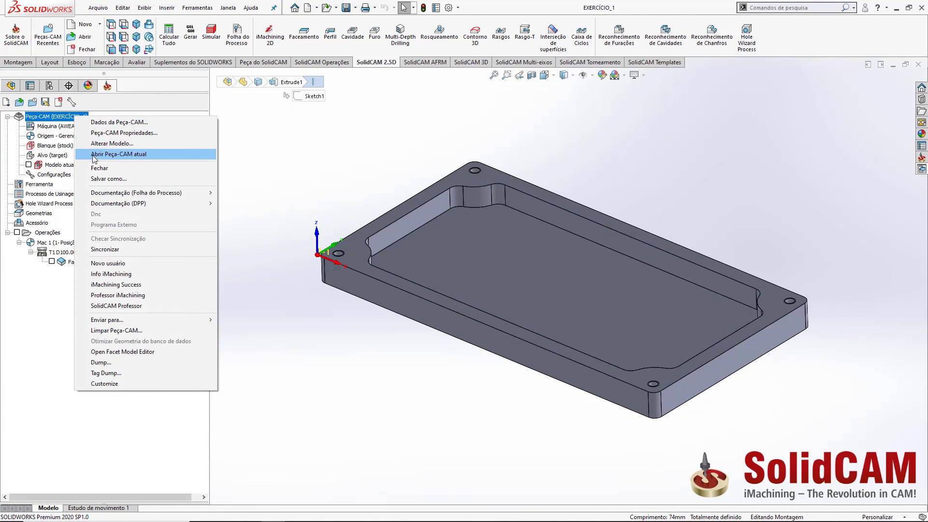
click(98, 169)
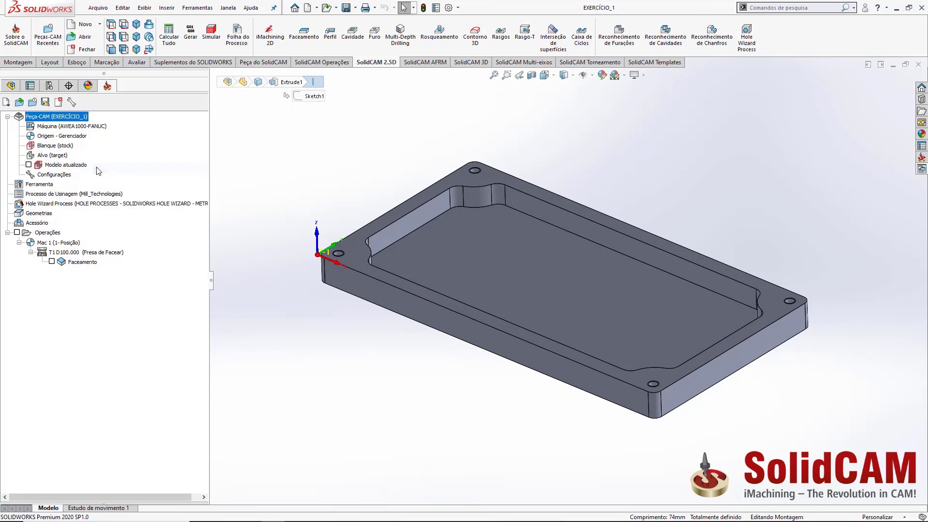